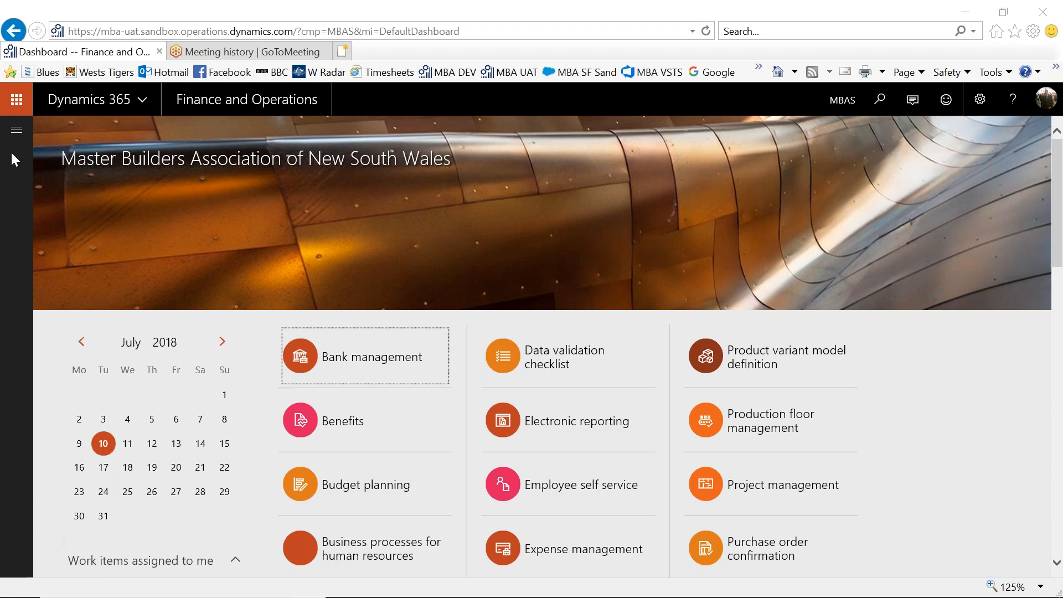
Open the Inventory adjustment item journals of the Inventory management module.
left_click(16, 130)
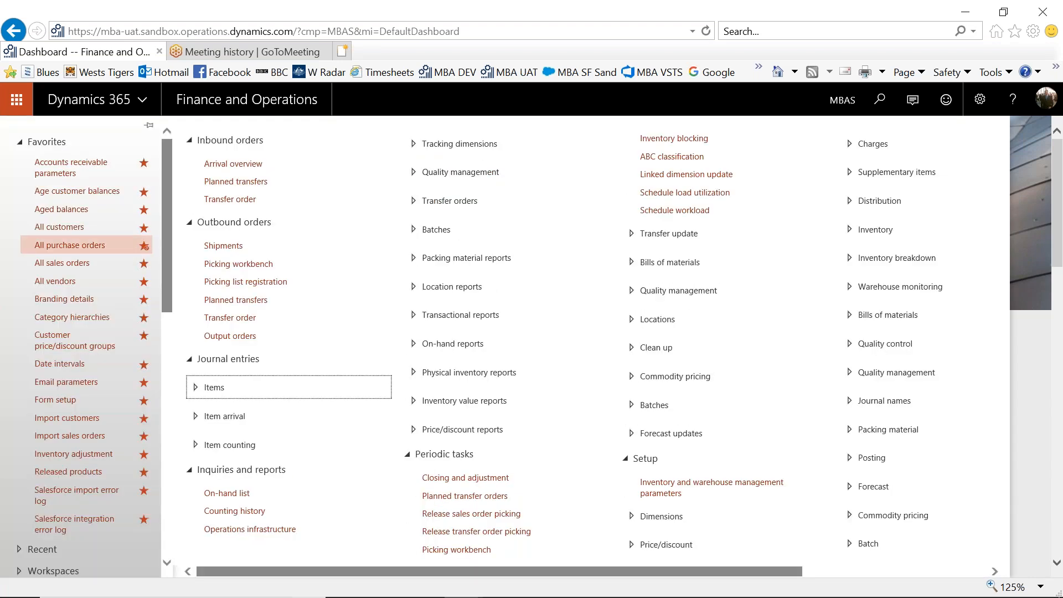
scroll(169, 306, "down", 5)
scroll(176, 346, "down", 12)
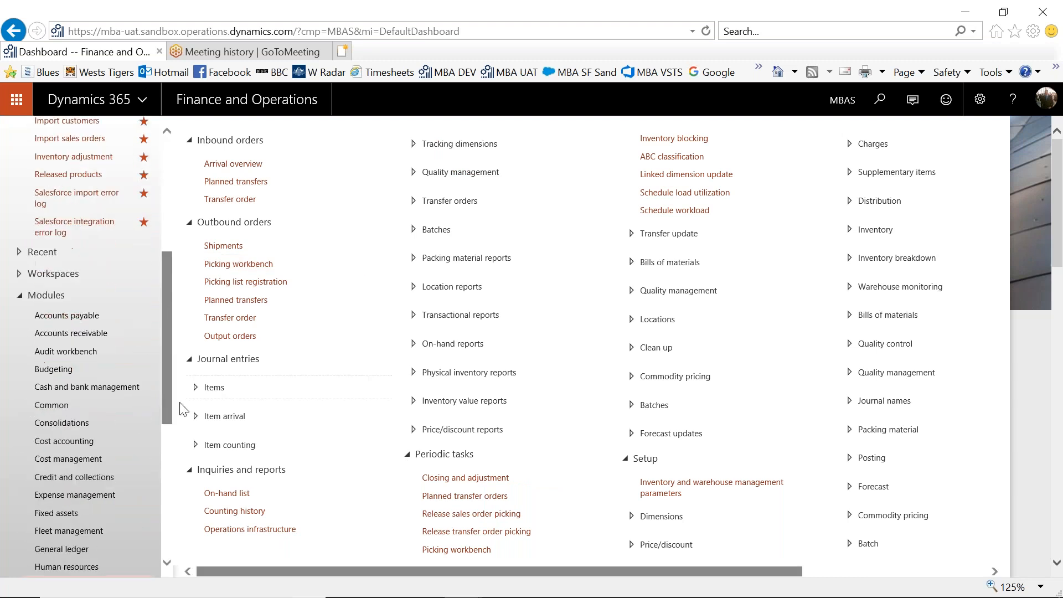
left_click(94, 355)
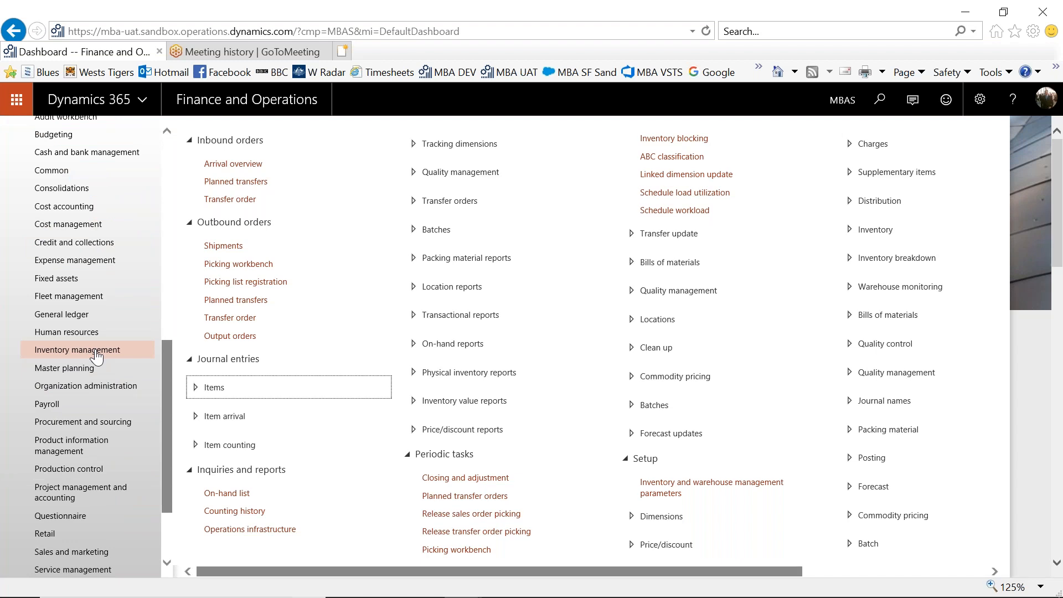
left_click(196, 388)
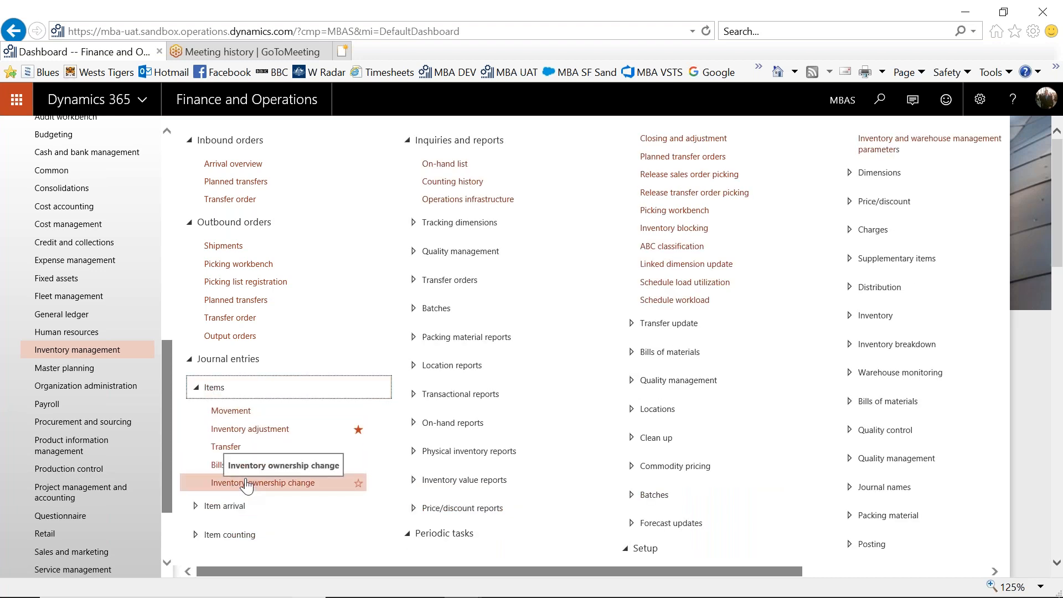
left_click(269, 430)
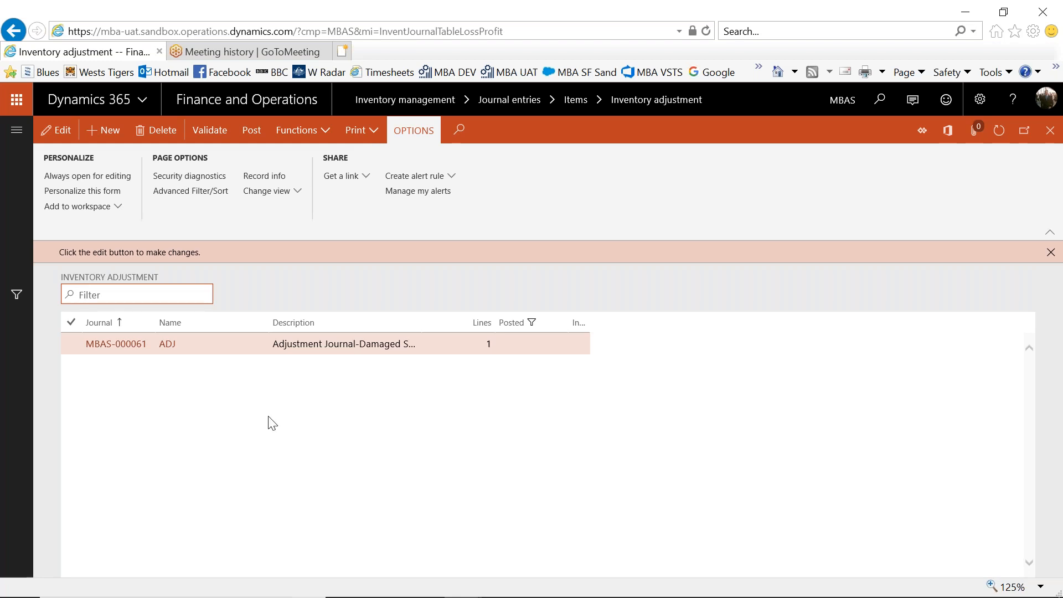
Create an inventory adjustment journal with the name ADJ and the description "Adjustment Journal - MBA Test".
left_click(111, 133)
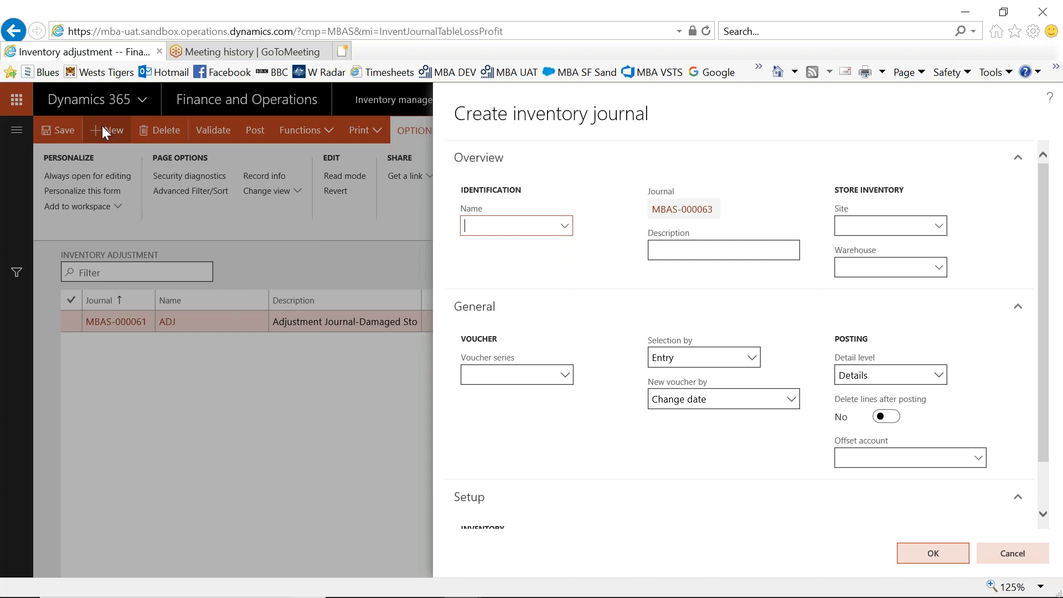
left_click(565, 227)
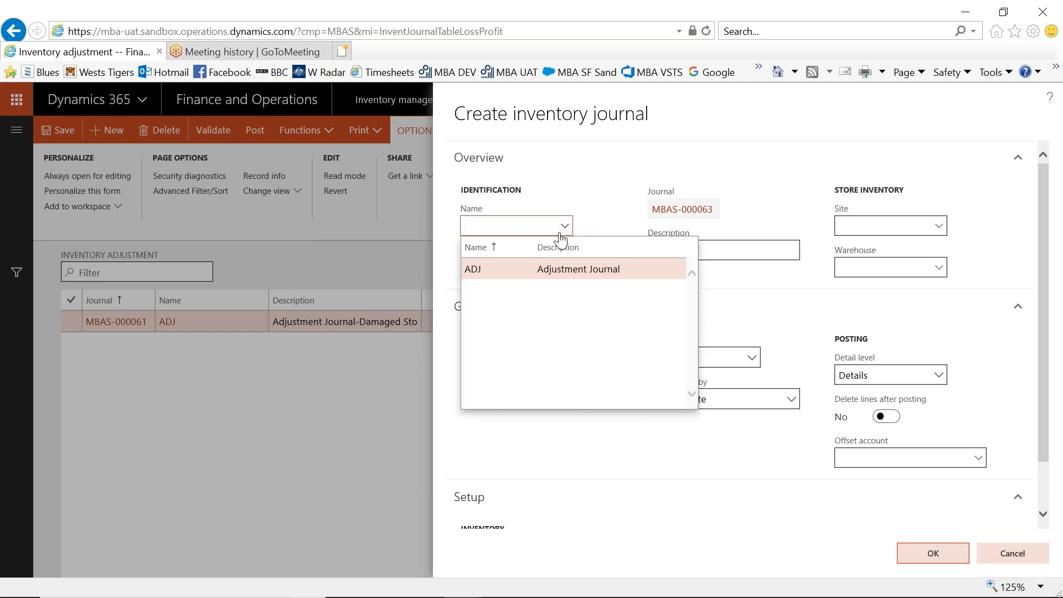
left_click(482, 269)
left_click(512, 269)
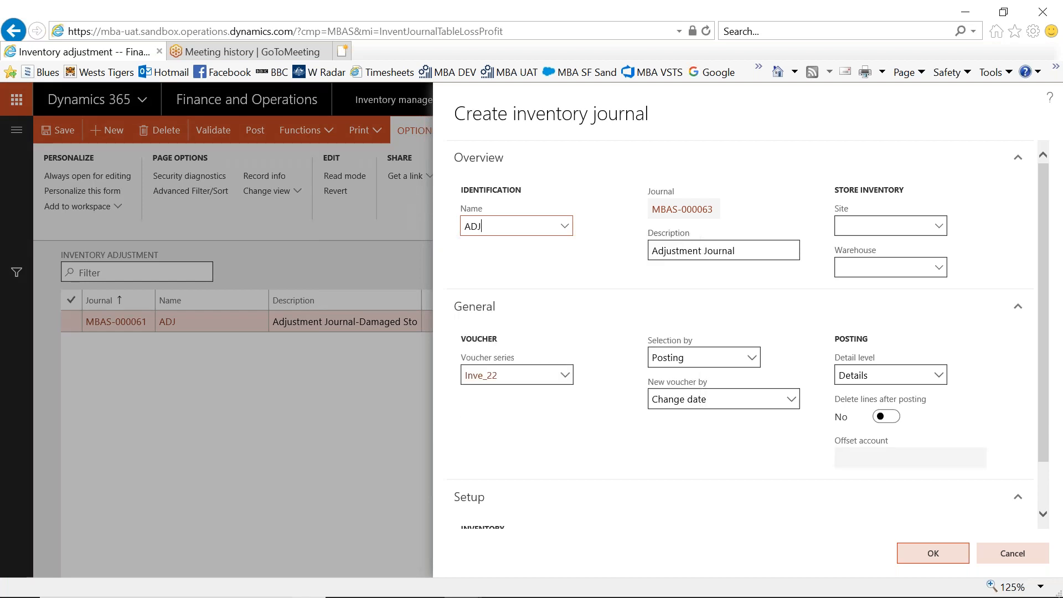
left_click(749, 252)
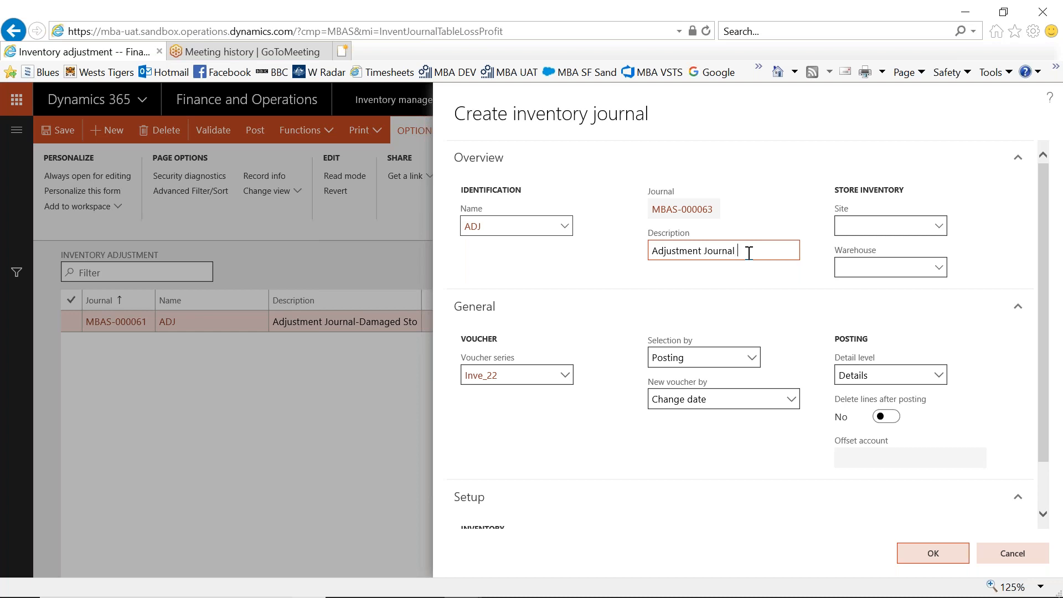
type("- MBA Test")
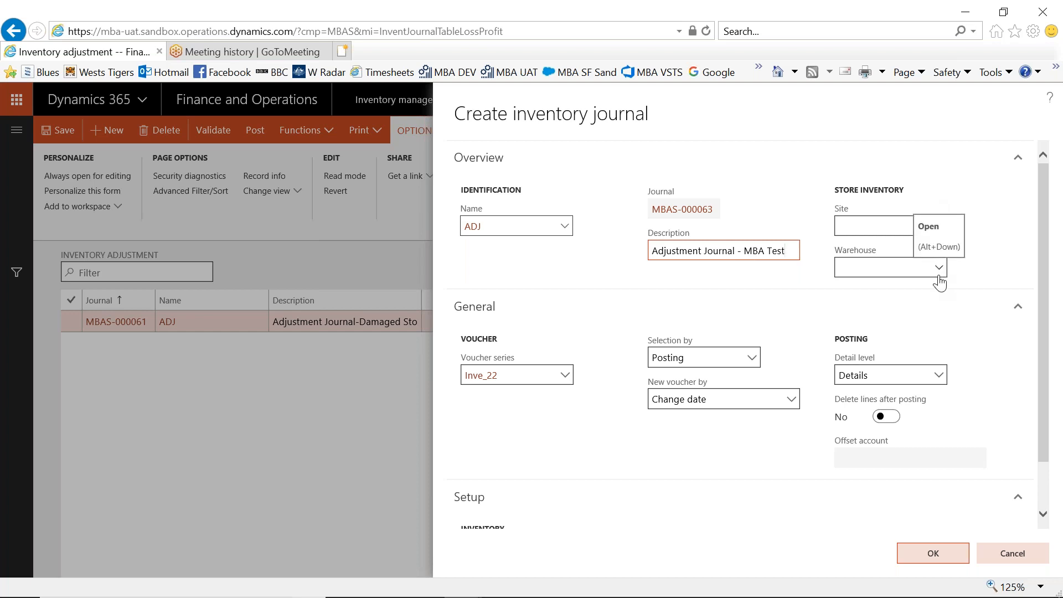
left_click(921, 554)
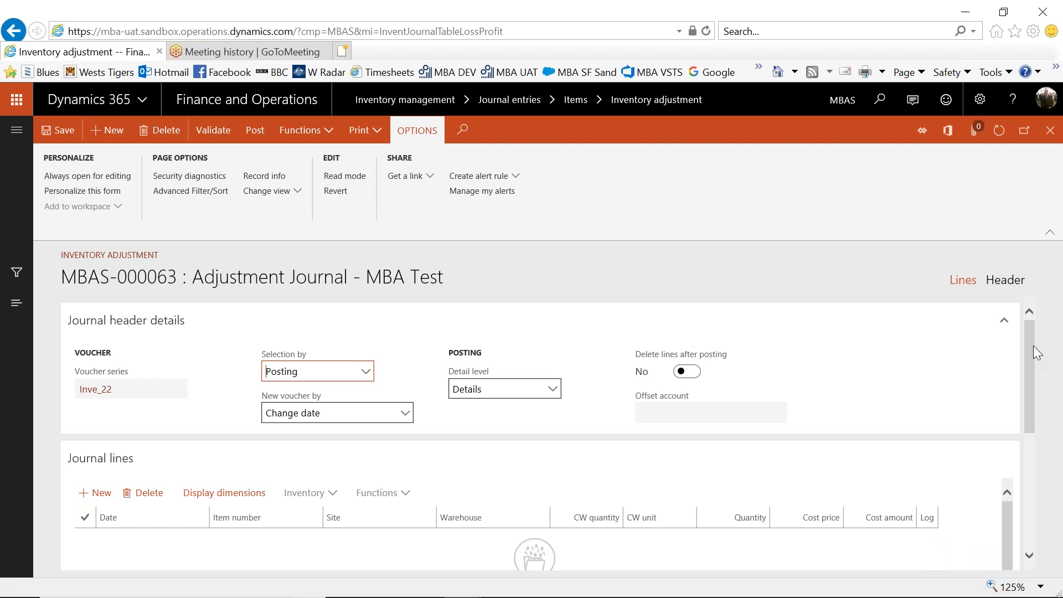
Check the dimensions displayed on the journal lines and accept the selection of Site and Warehouse.
left_click_drag(1030, 355, 1026, 405)
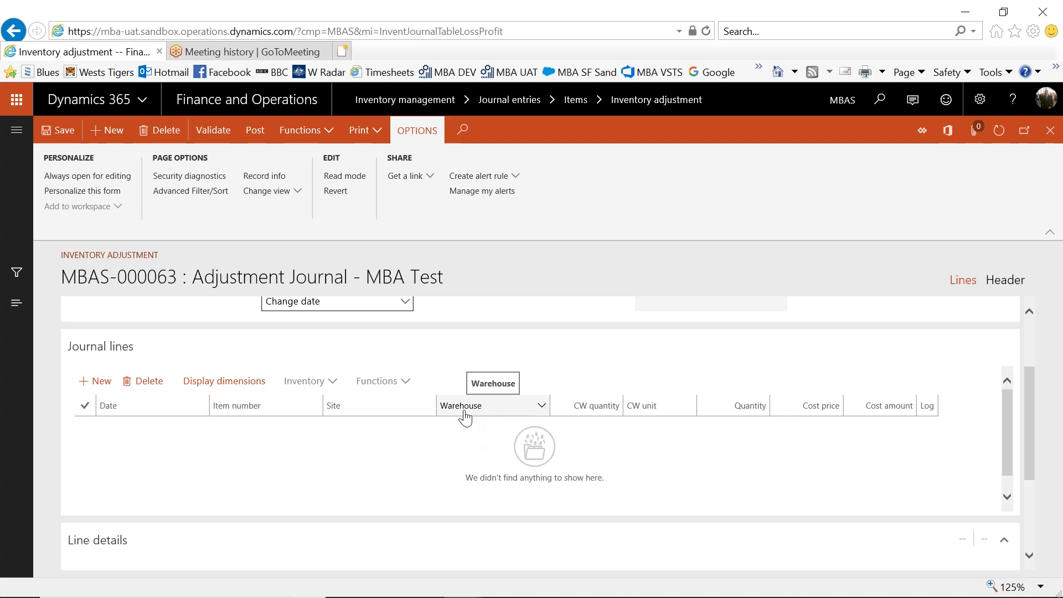
left_click(239, 384)
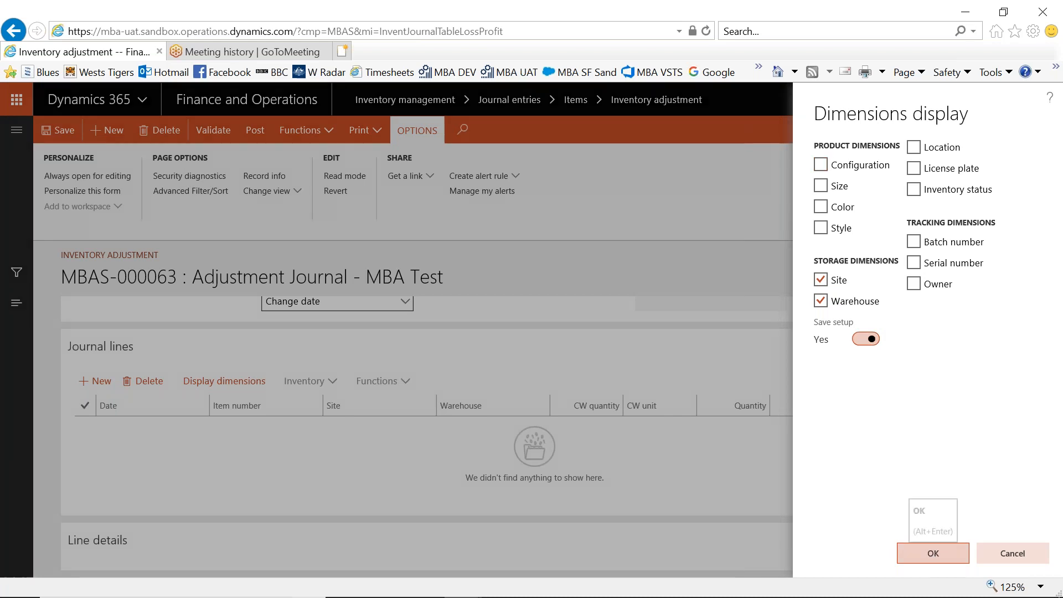
left_click(934, 553)
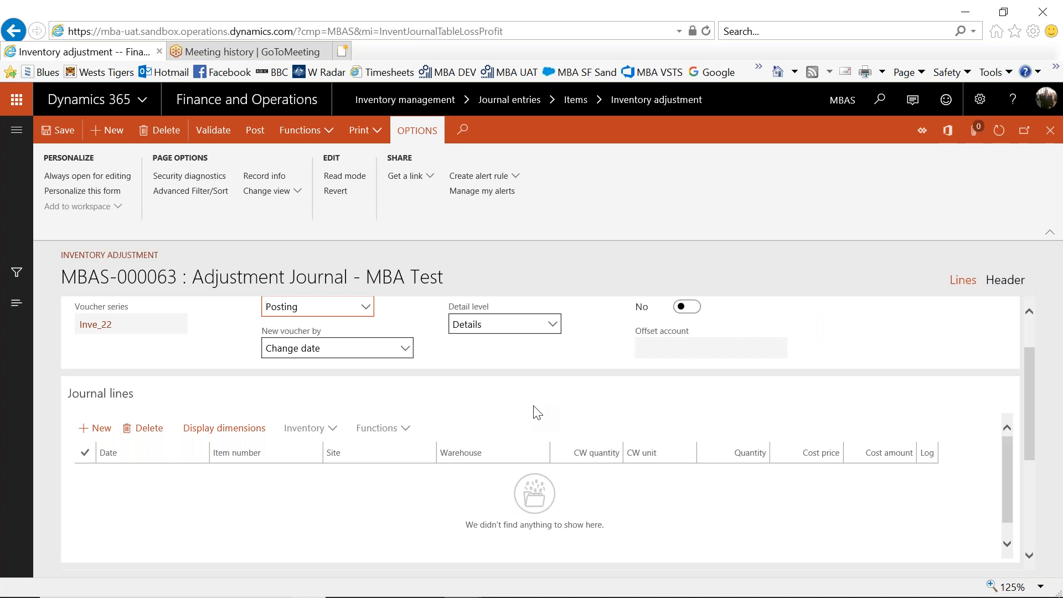
Add a line to the adjustment journal and choose item DGL1000 for it.
left_click(101, 429)
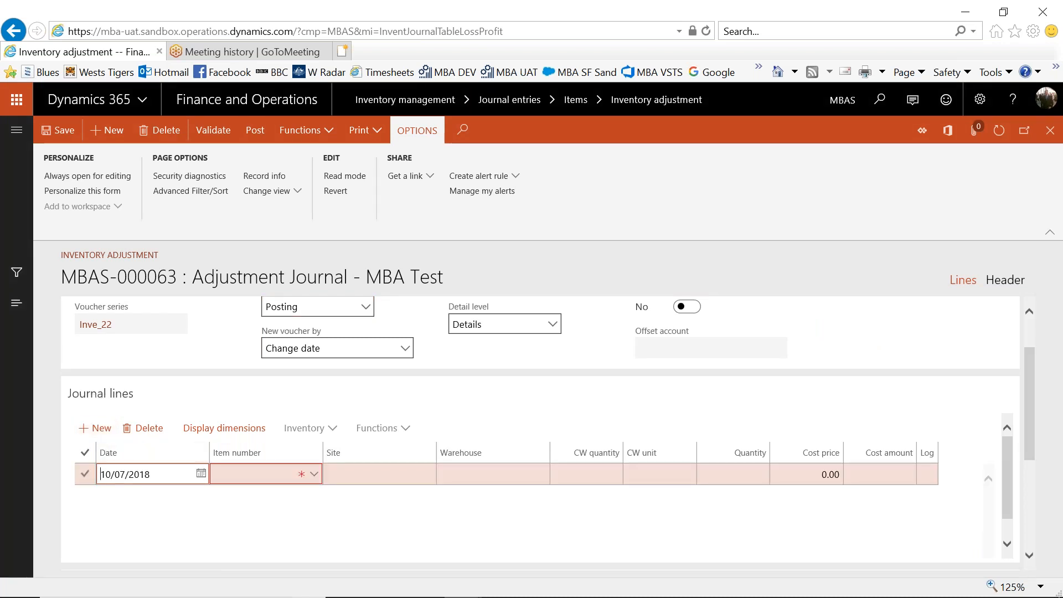
left_click(258, 475)
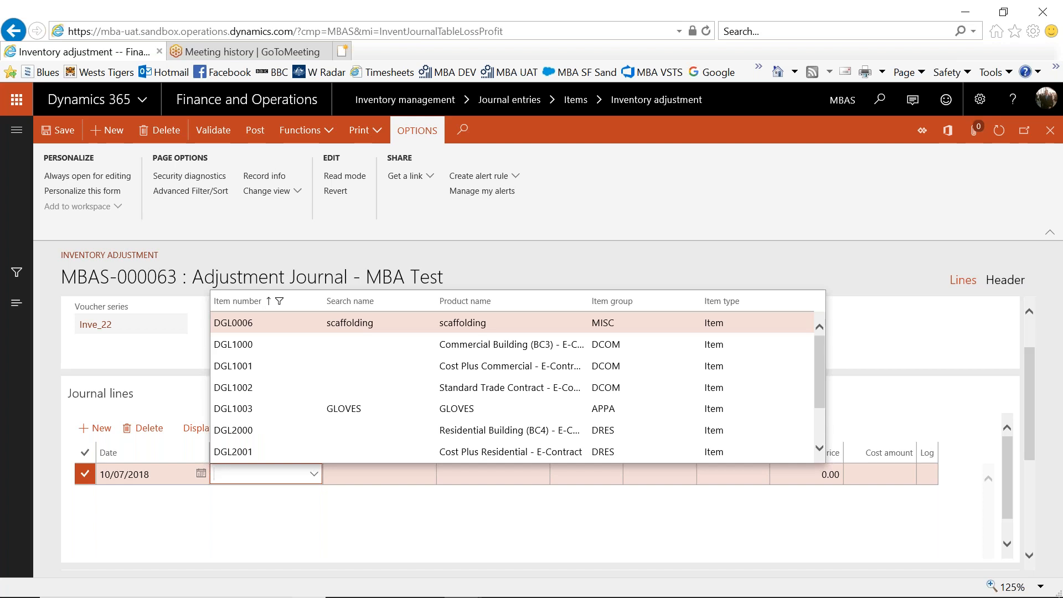
type("gl")
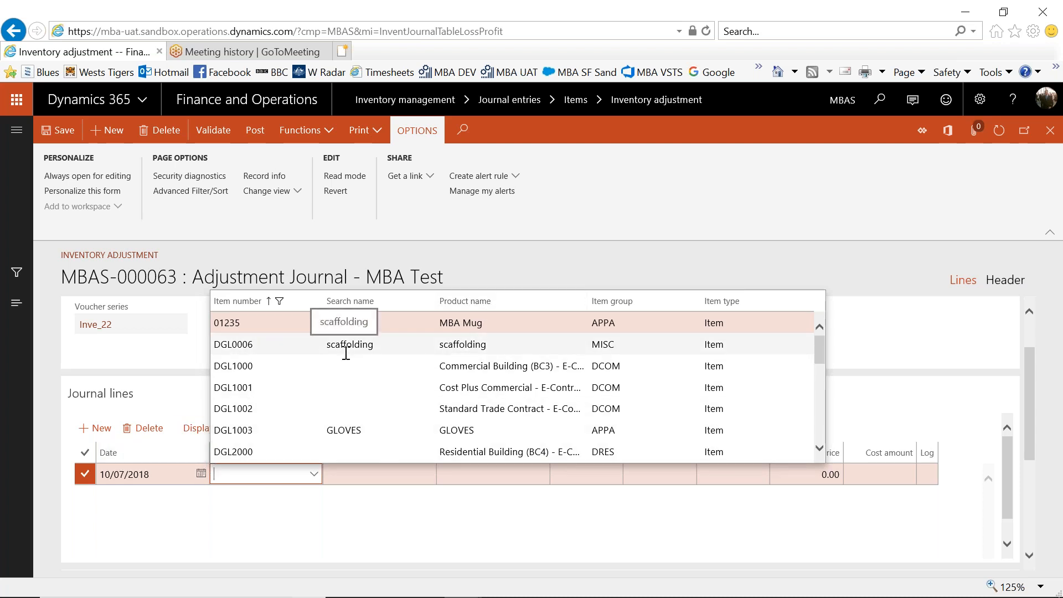
left_click(225, 366)
mouse_move(226, 366)
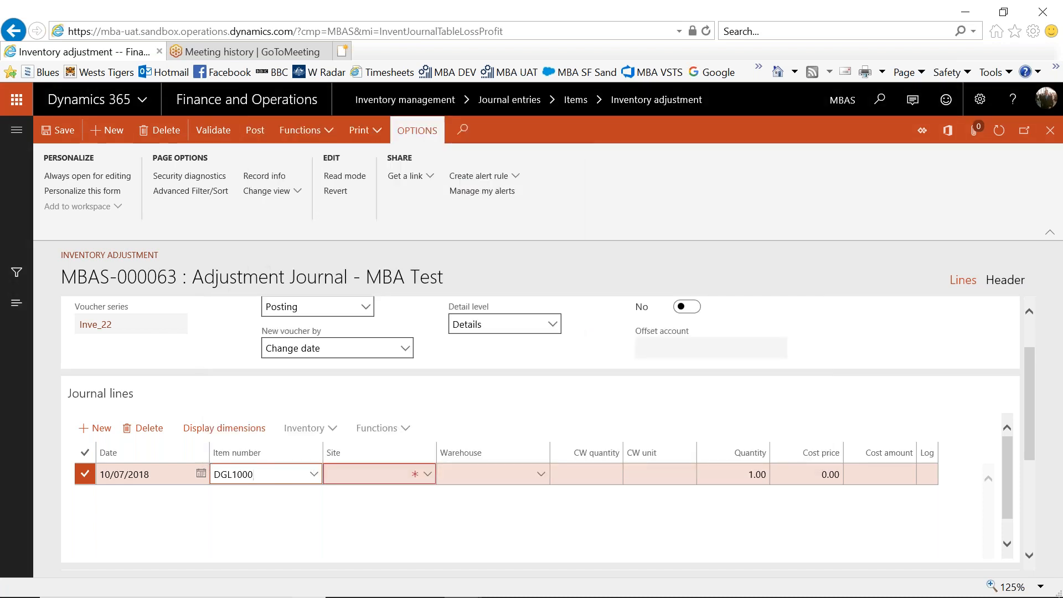
Filter the item lookup to product names beginning with "small" and change the journal line's item to DGL2002.
left_click(315, 474)
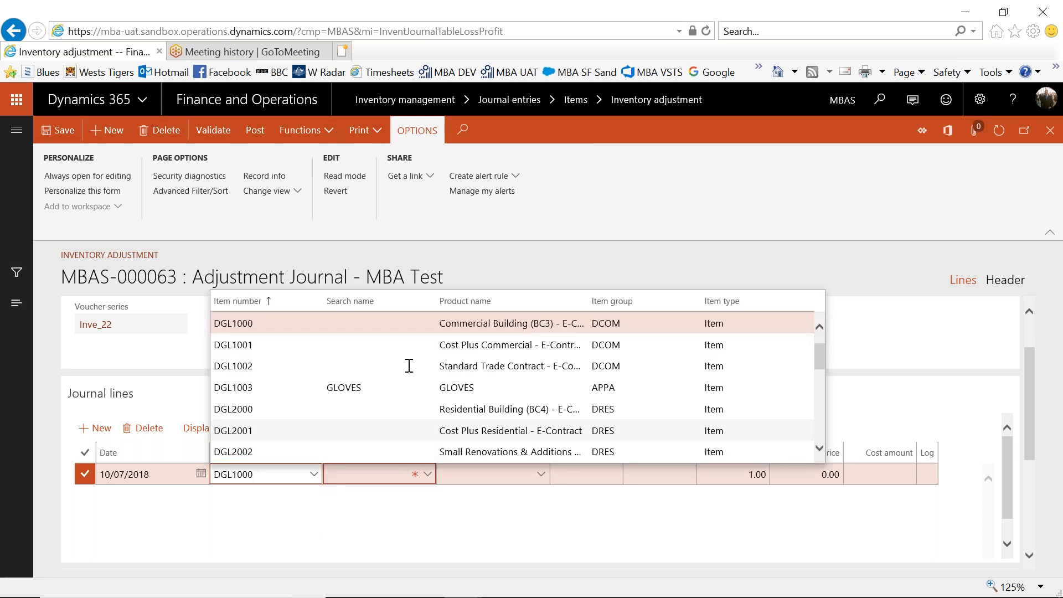
left_click(516, 304)
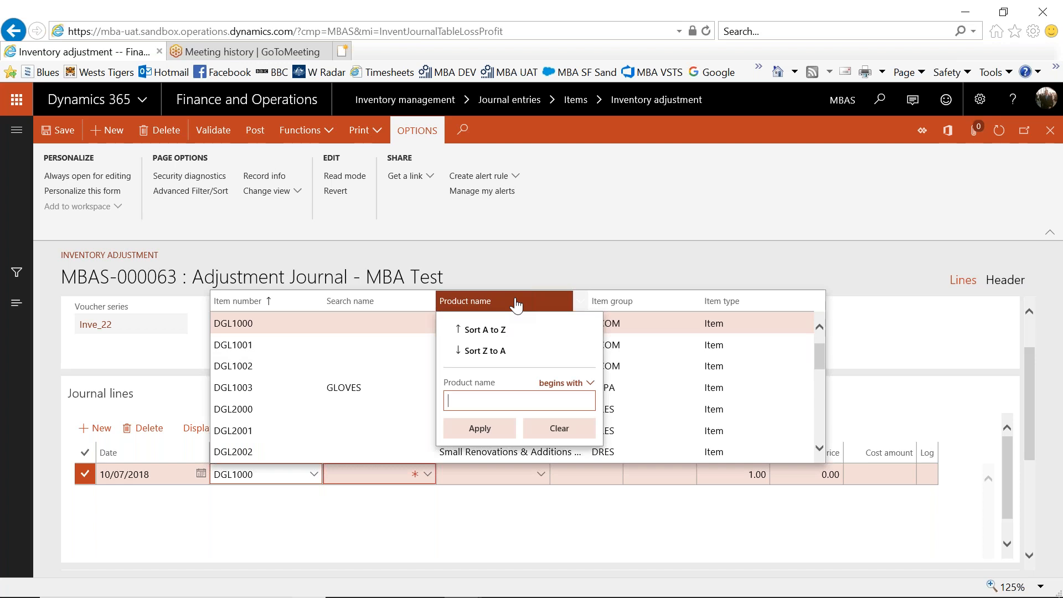
type("small")
left_click(592, 384)
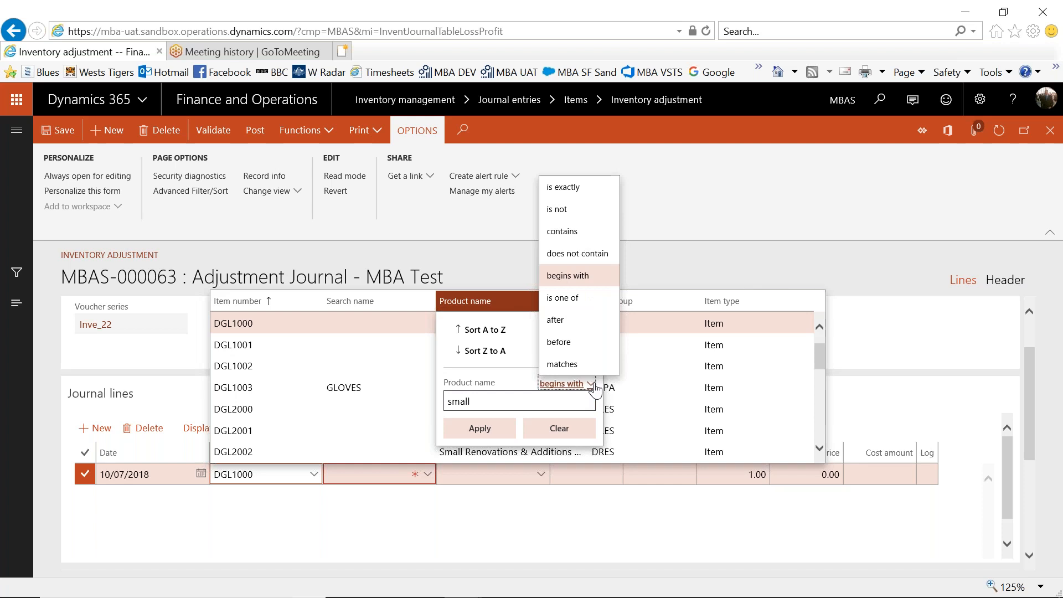
left_click(594, 387)
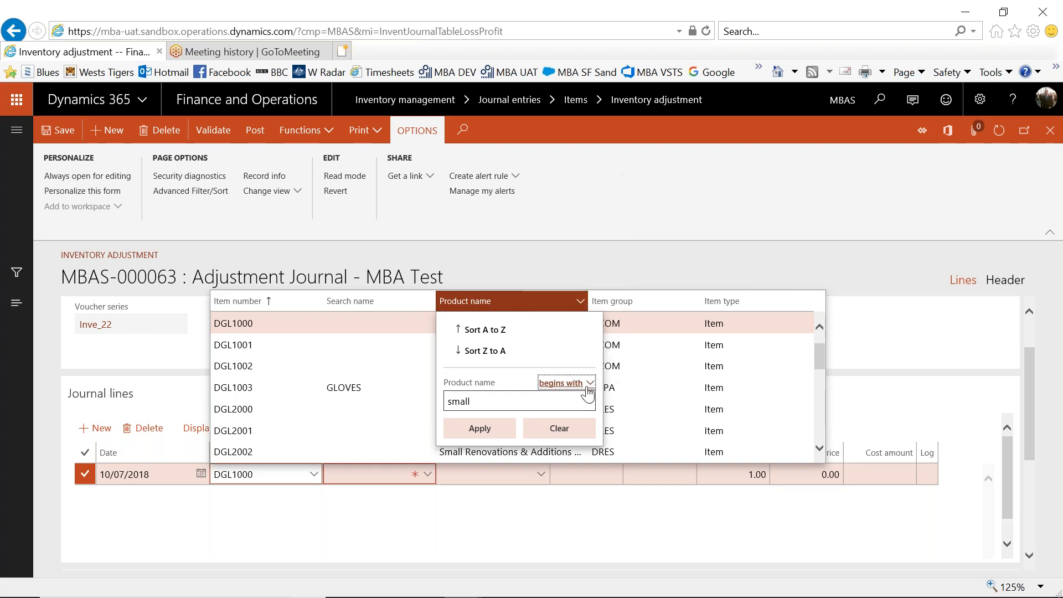
left_click(491, 442)
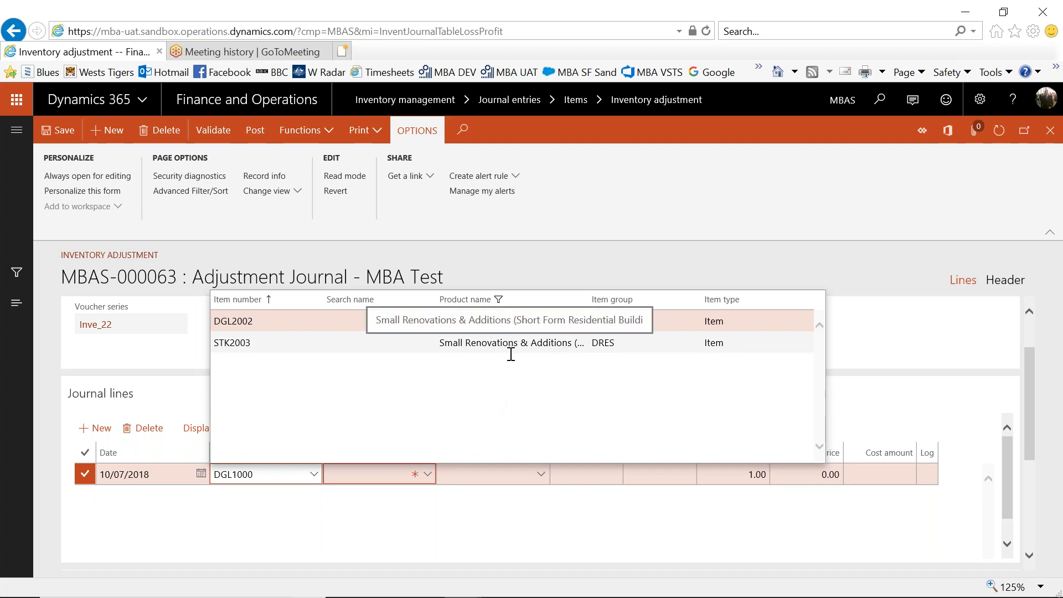
left_click(262, 321)
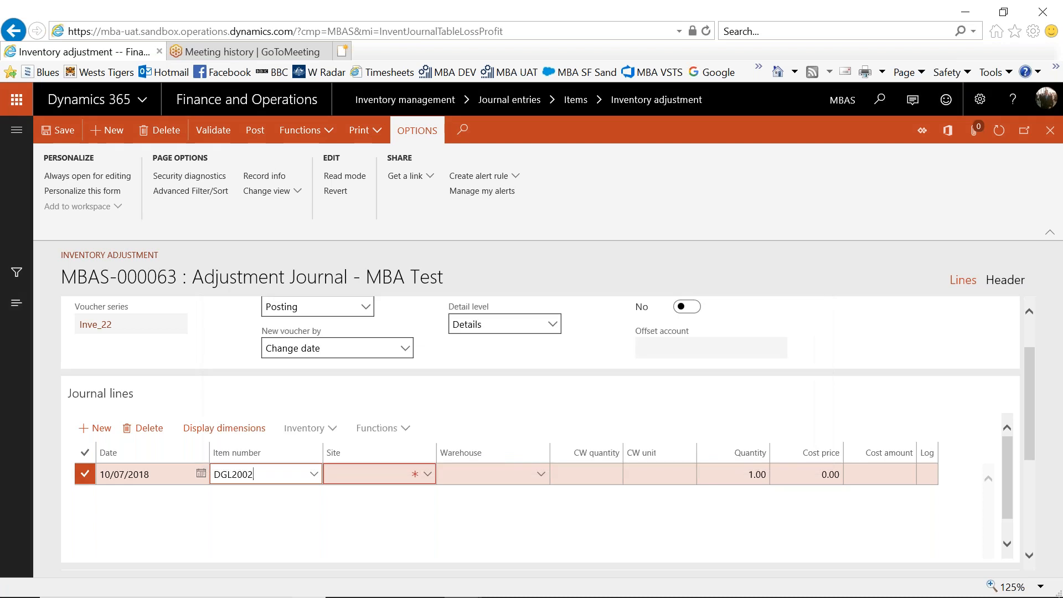
key("Tab")
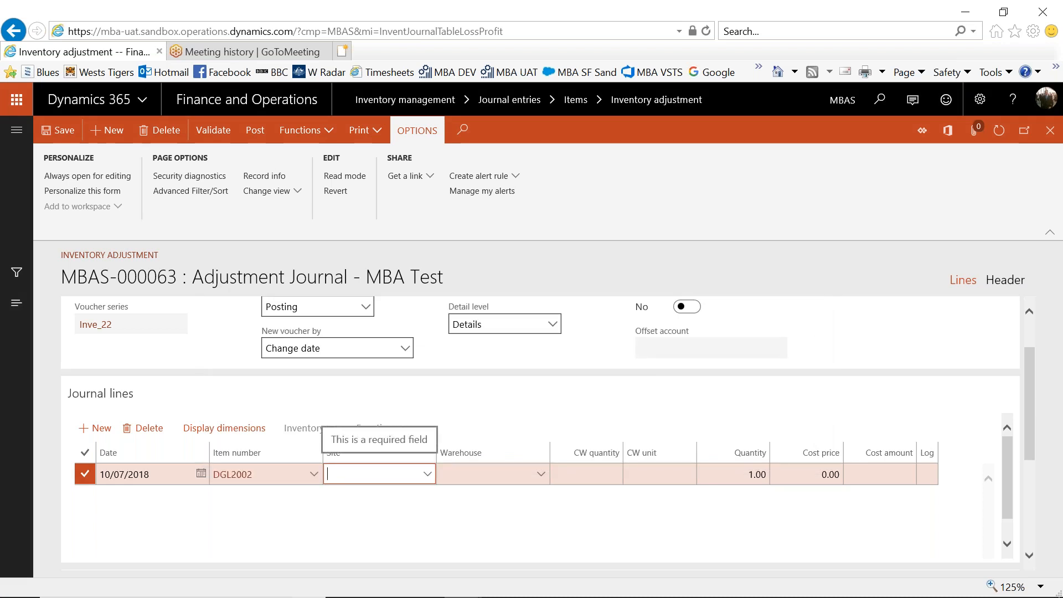
Assign site NSW001 and the Sydney Delivery warehouse SYD002 to the journal line.
left_click(427, 474)
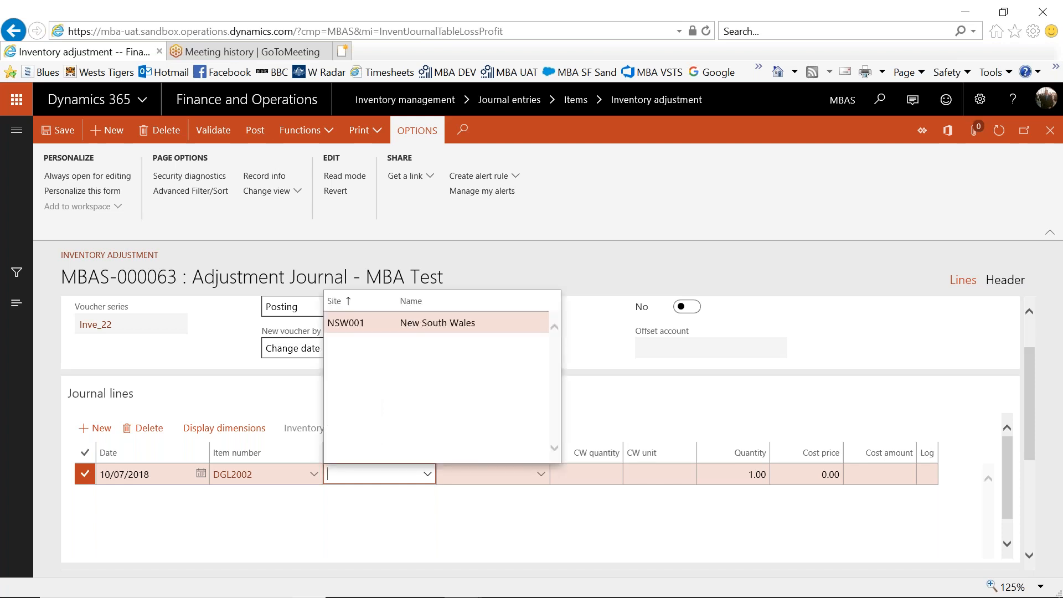
left_click(346, 323)
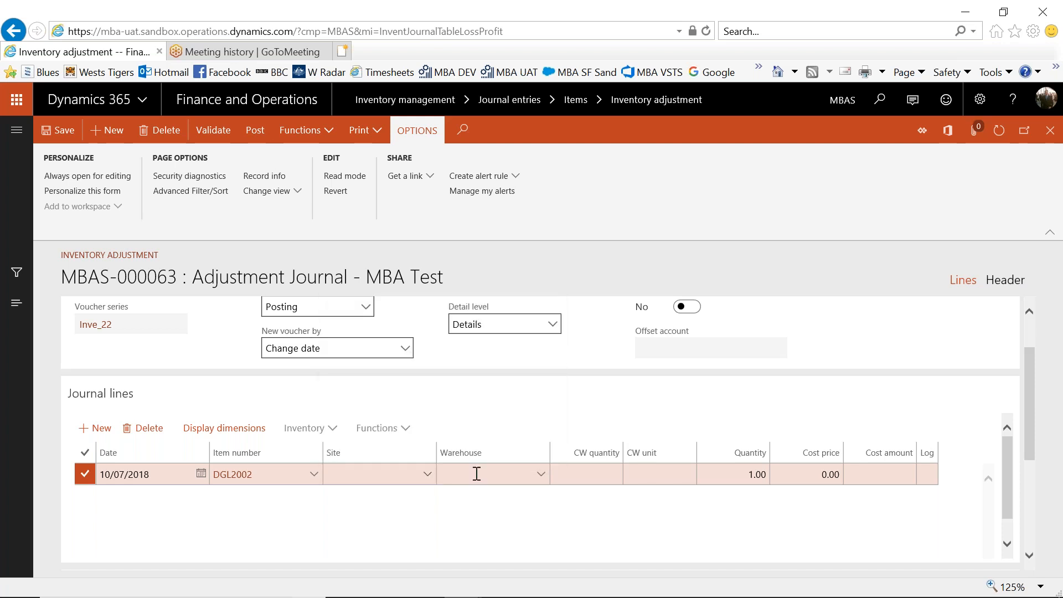
left_click(541, 475)
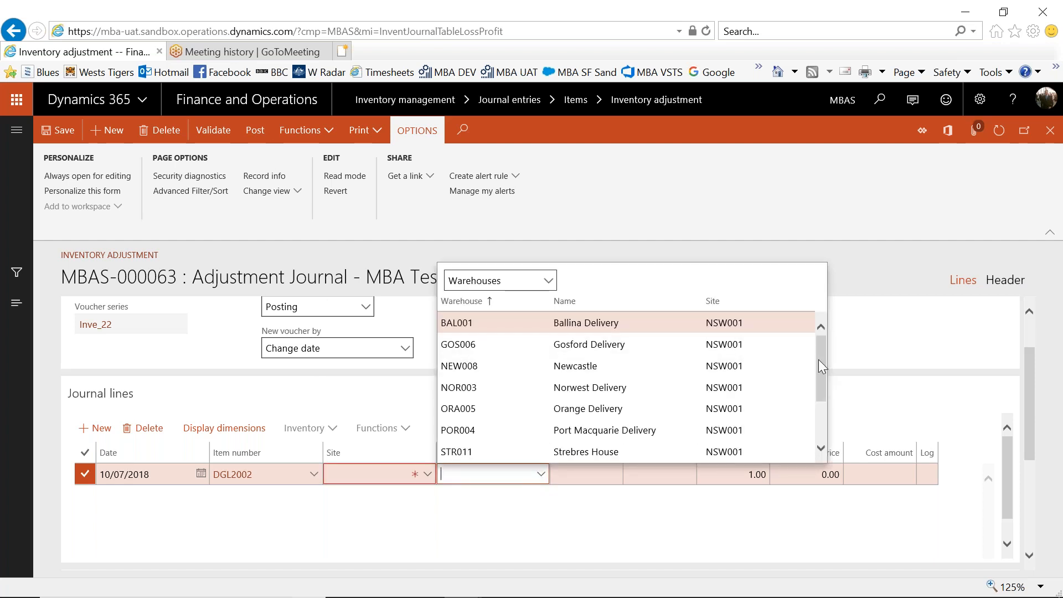
left_click_drag(819, 362, 823, 394)
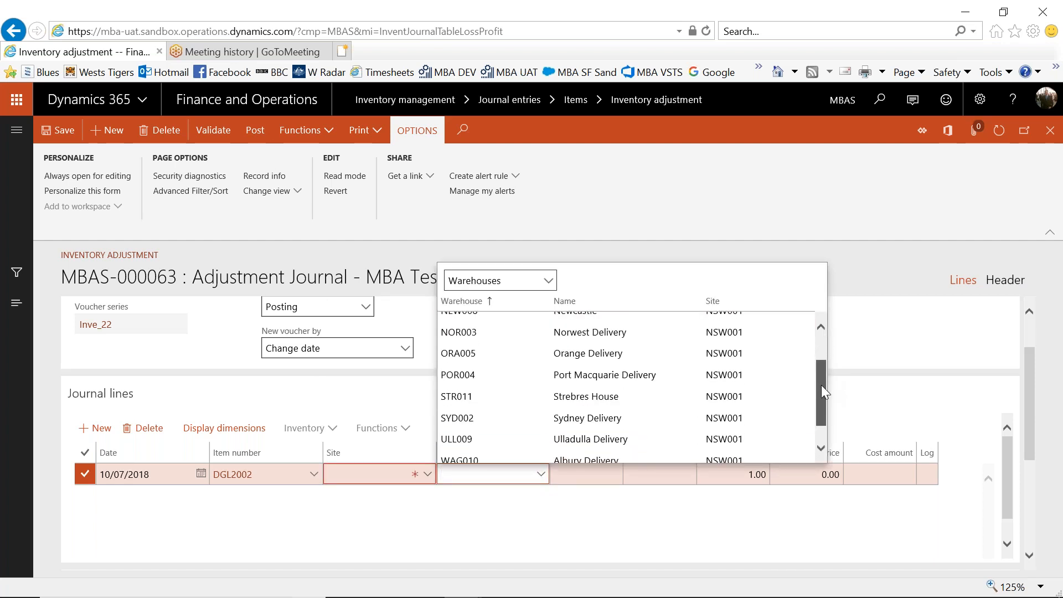
left_click(478, 418)
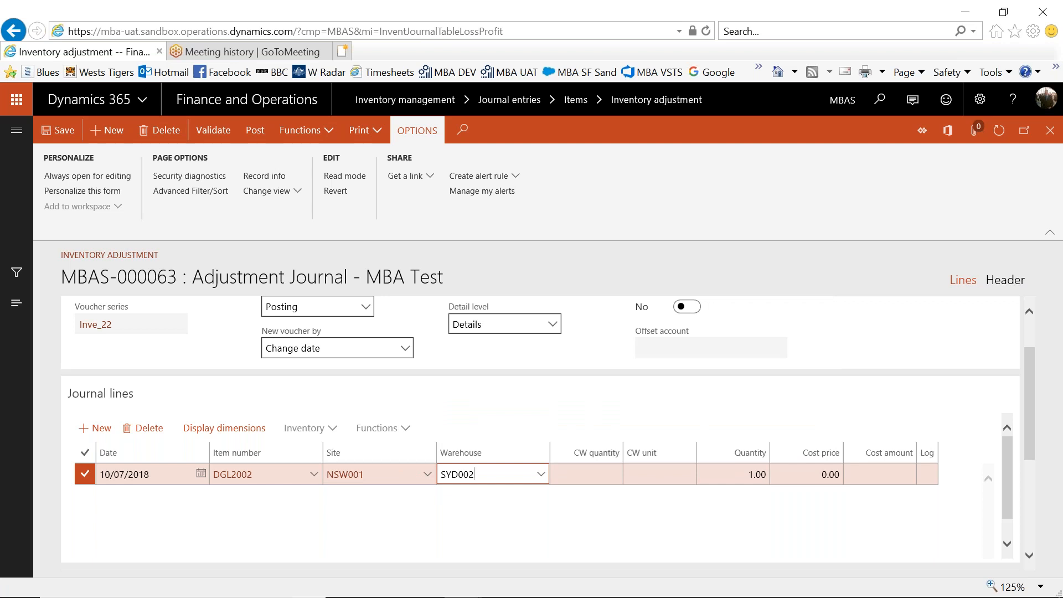
Set the journal line's quantity to 150 and its cost price to 150.
key("Tab")
key("Tab")
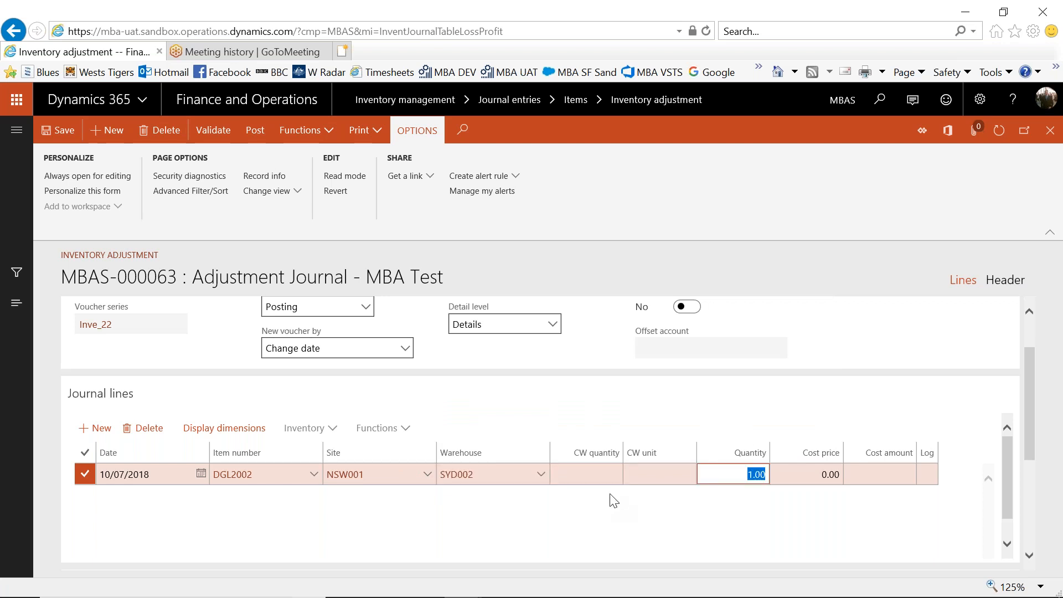
key("BackSpace")
type("150")
key("Tab")
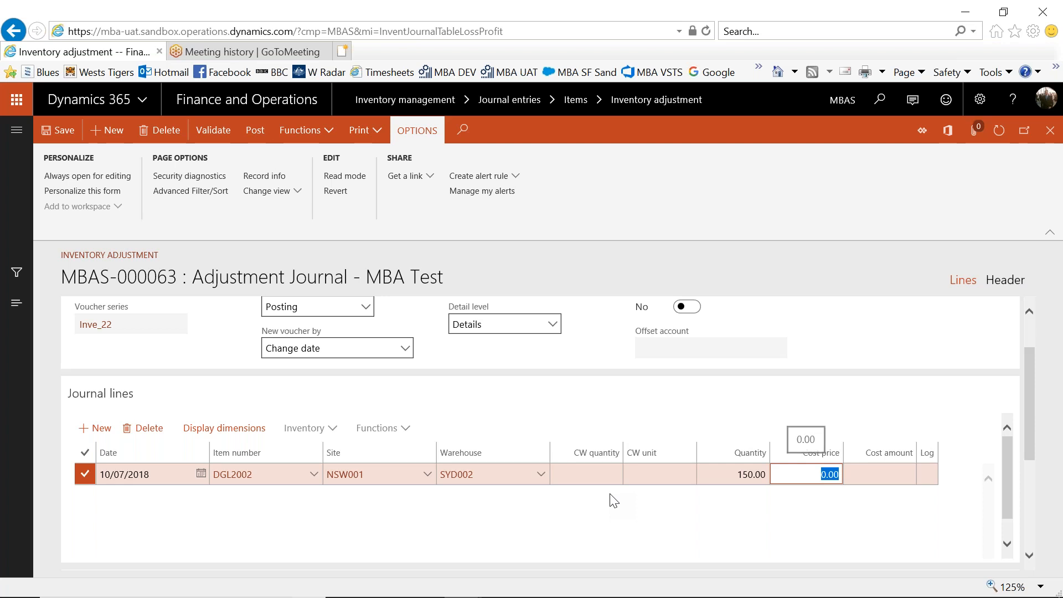
type("1")
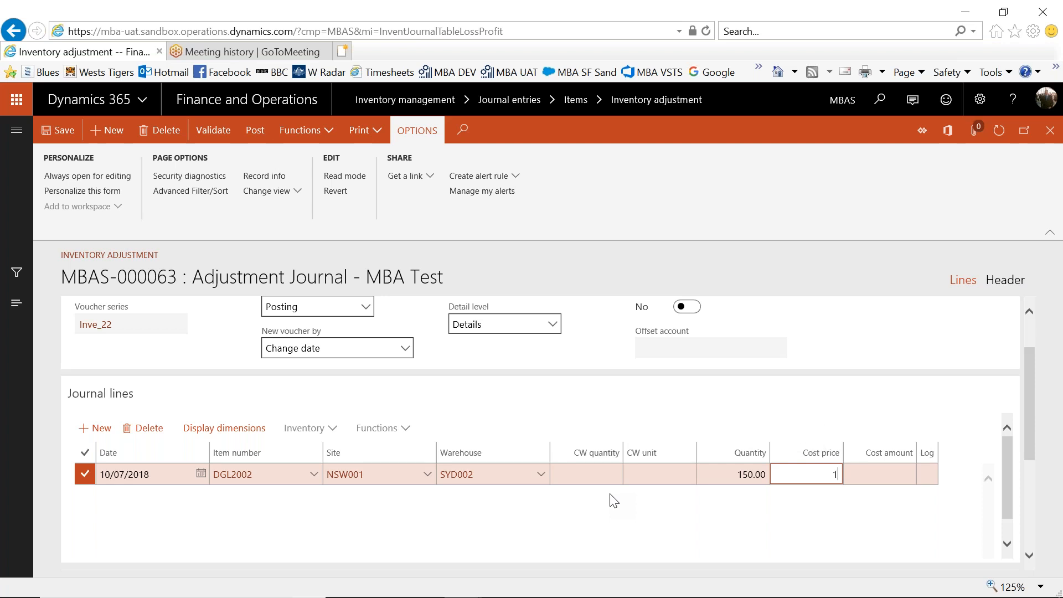
type("50")
key("Tab")
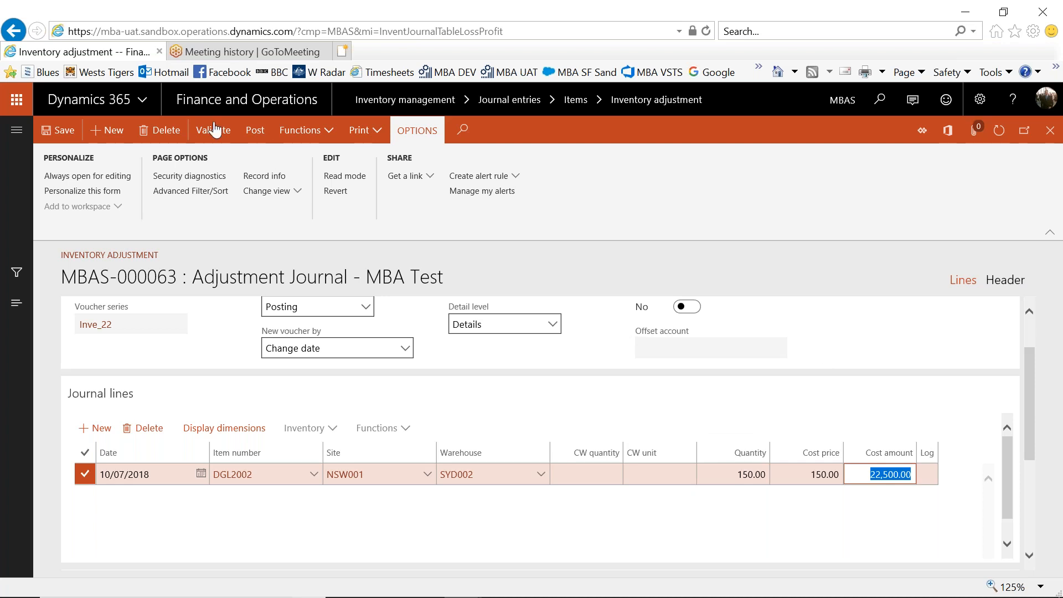
Save the adjustment journal and try to post it without transferring posting errors to a new journal.
left_click(62, 133)
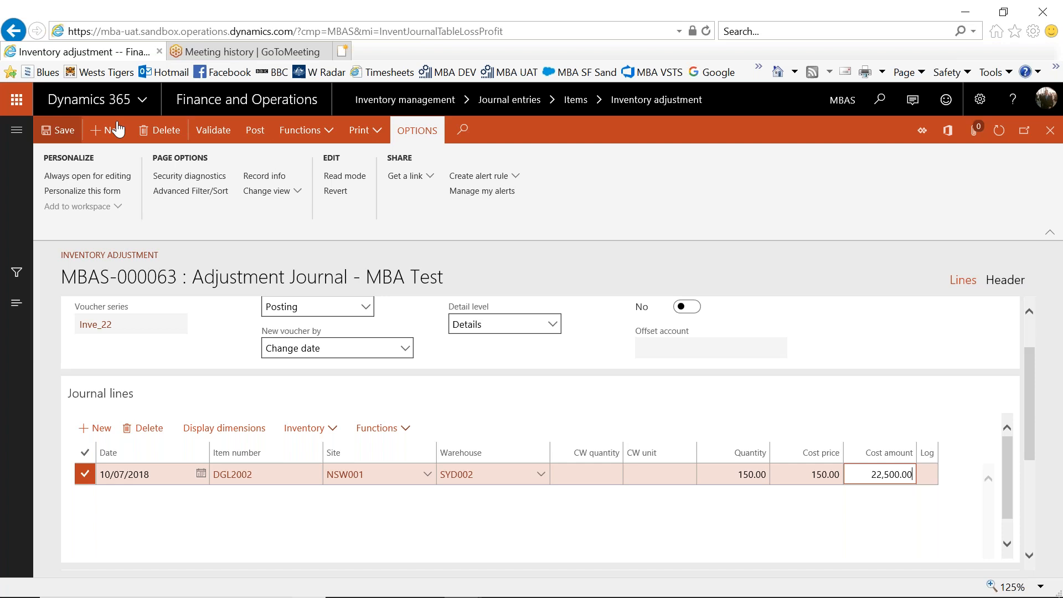
left_click(256, 132)
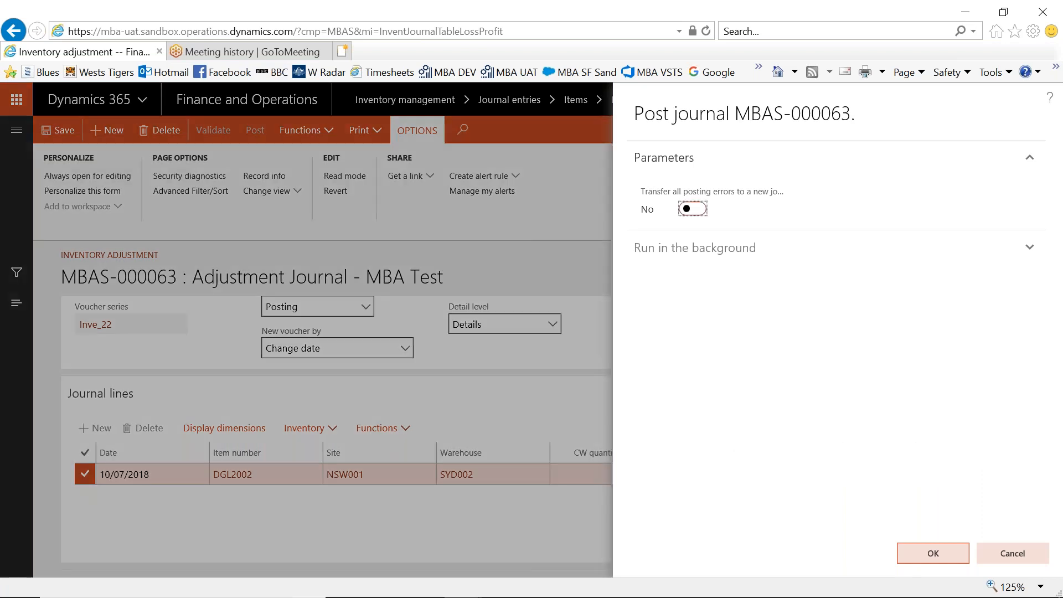
left_click(933, 556)
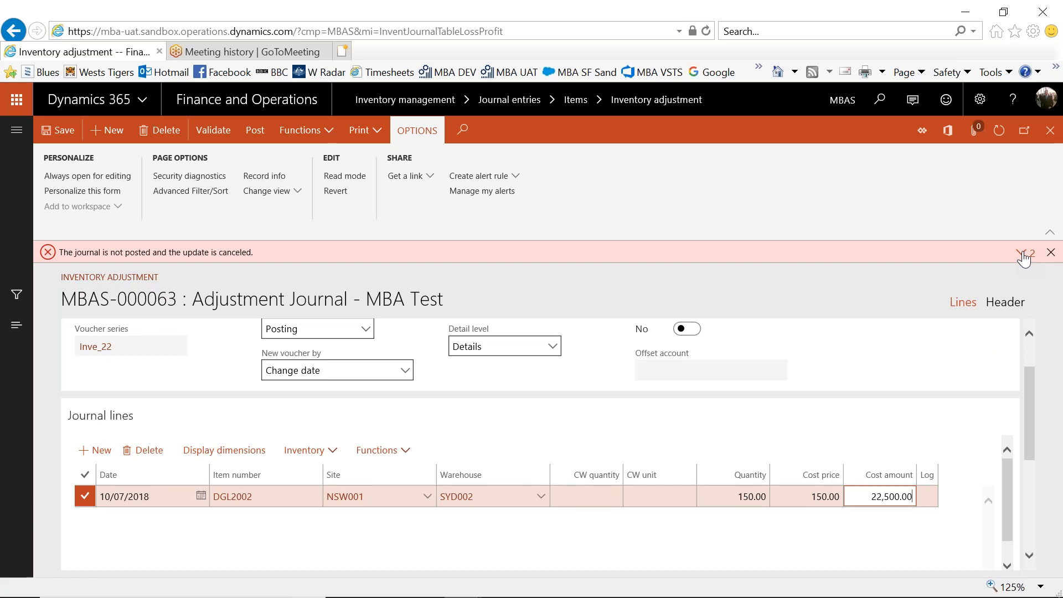
Examine the message details of the journal posting error, then dismiss the messages.
left_click(1022, 255)
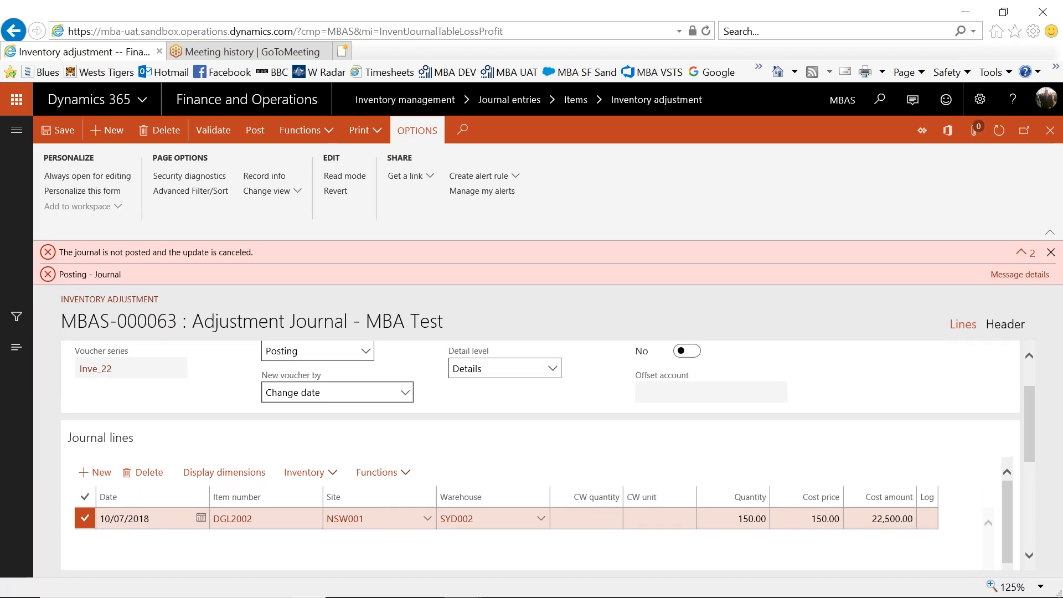
left_click(1022, 275)
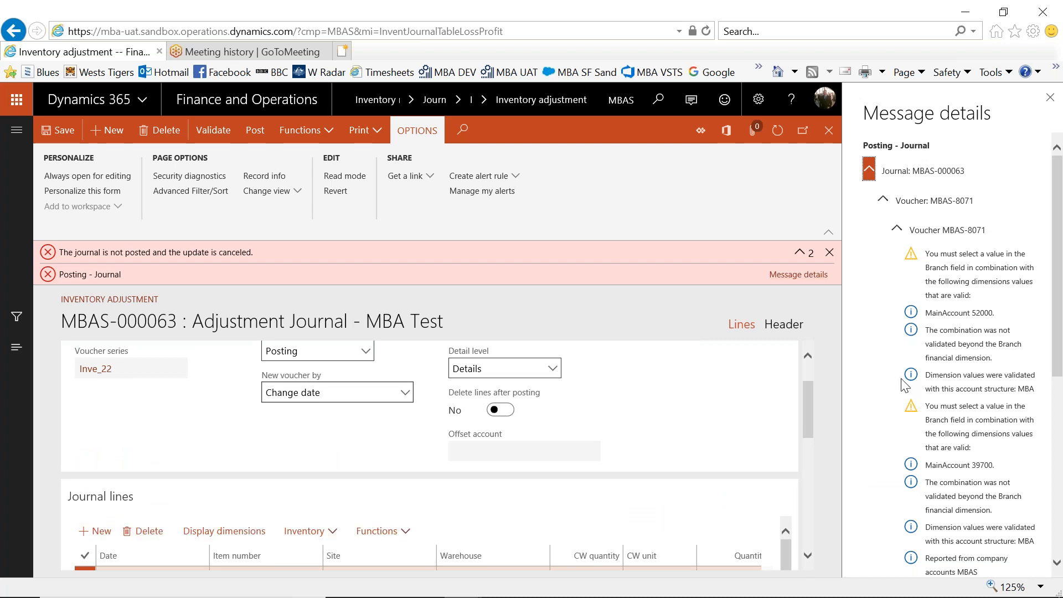
left_click(1051, 98)
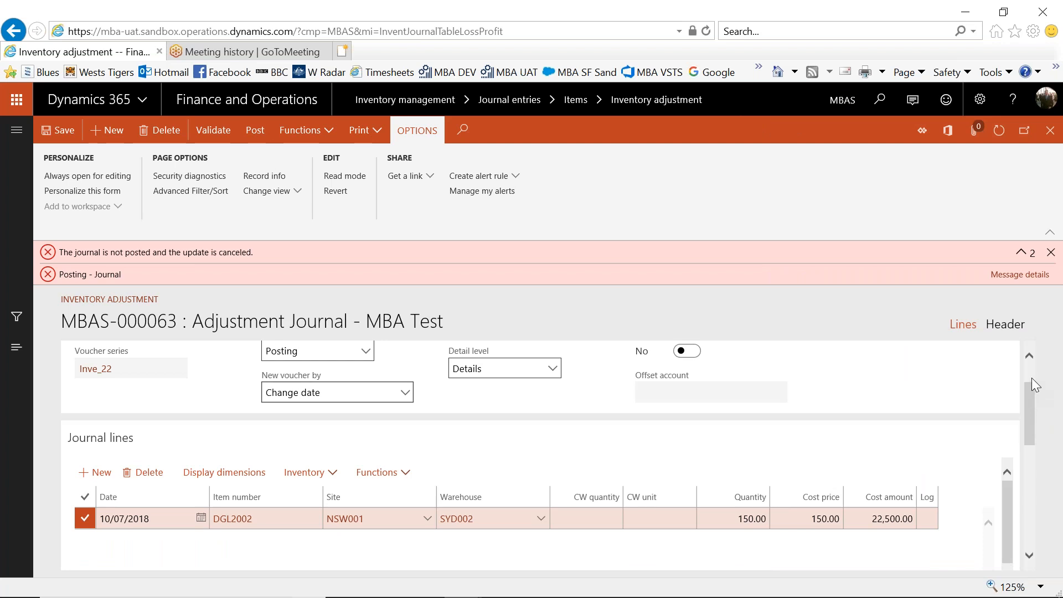
left_click(1050, 252)
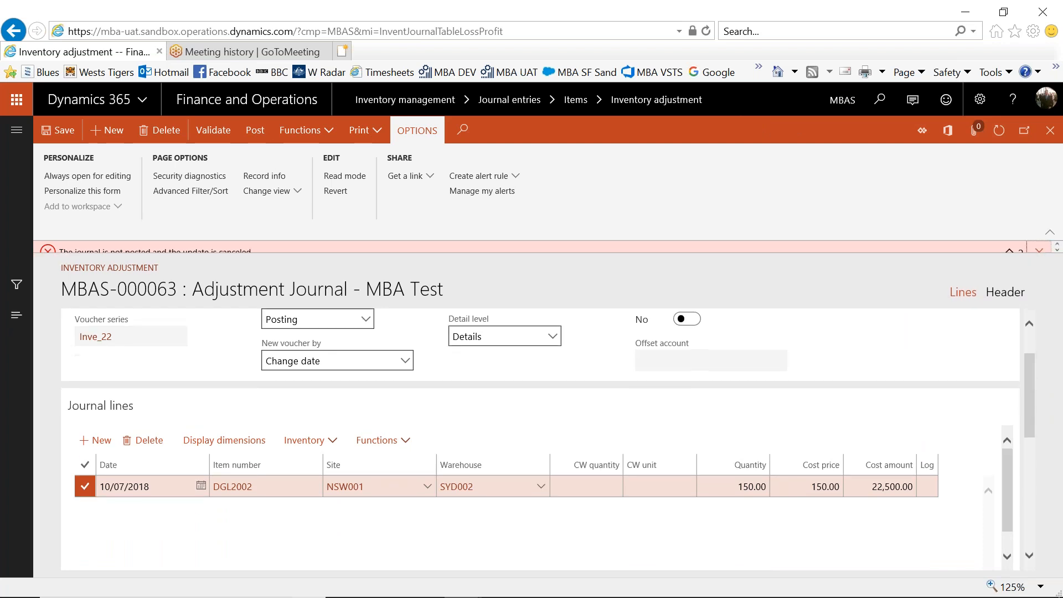
Set the Branch financial dimension of the DGL2002 journal line to SYDN (Sydney) and save the journal.
left_click_drag(1031, 382, 1028, 441)
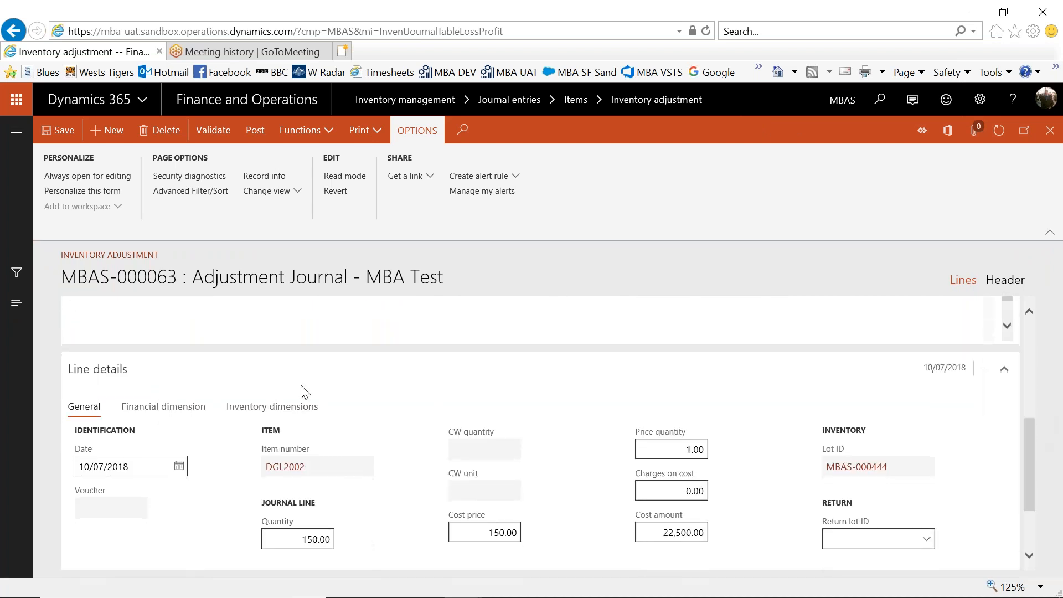
left_click(180, 411)
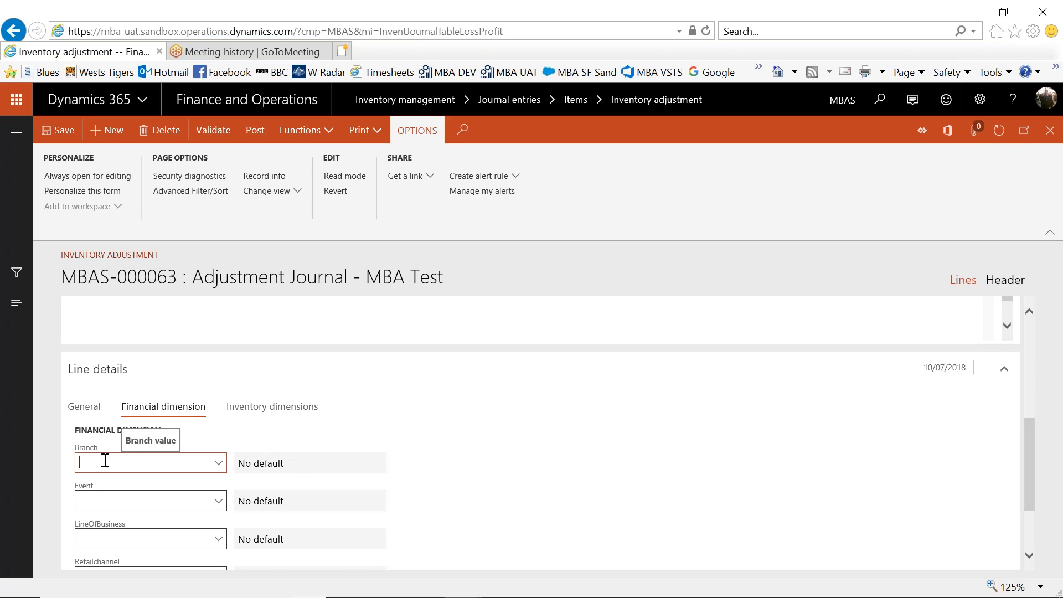
left_click(220, 462)
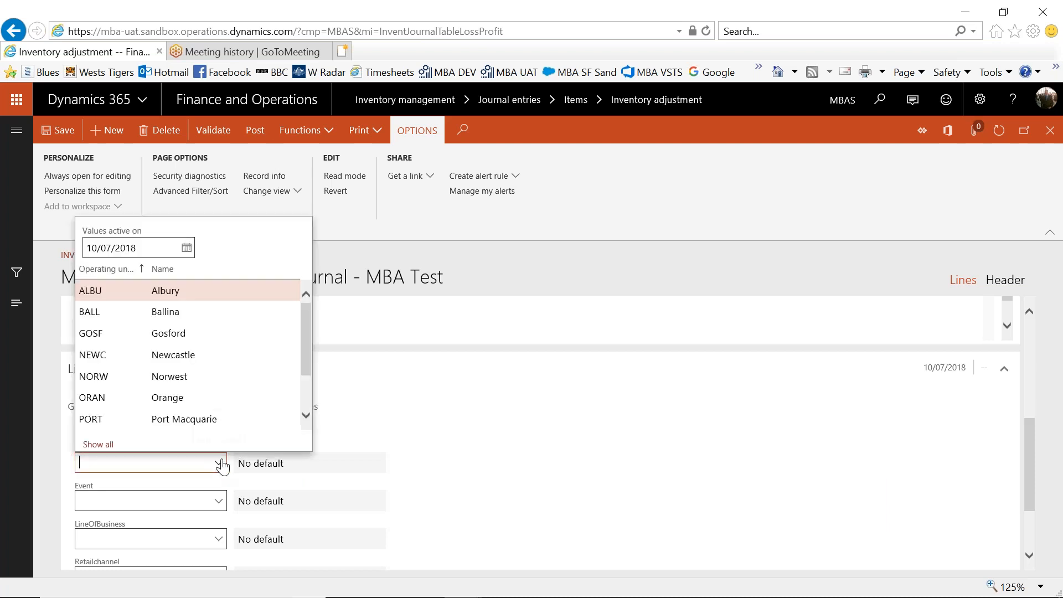
scroll(301, 406, "down", 3)
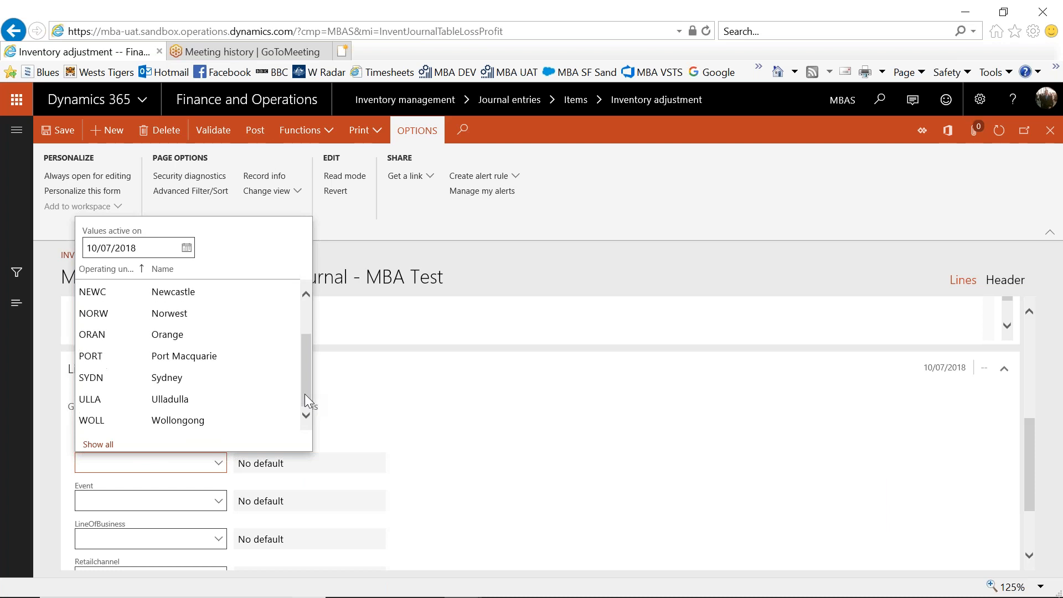
left_click(142, 375)
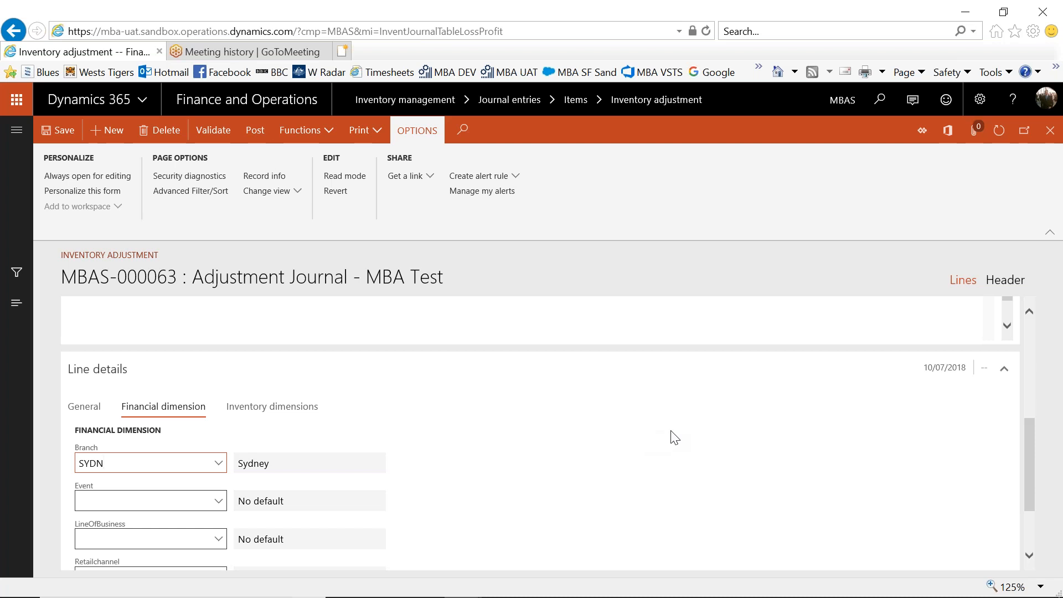
left_click_drag(1025, 466, 1039, 392)
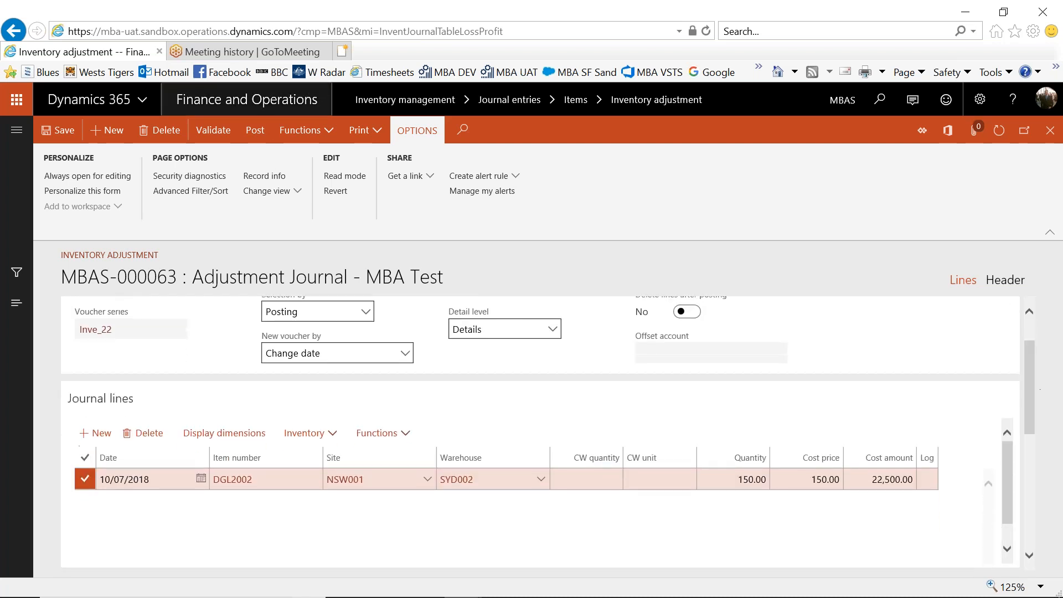
left_click(58, 130)
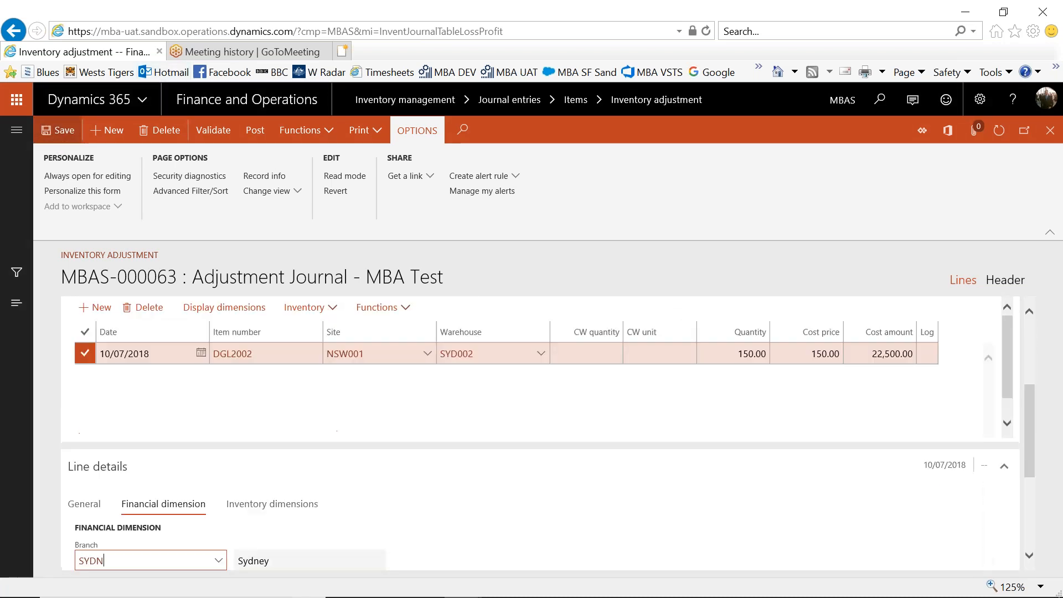
Add a second journal line for item DGL1000 at the Orange Delivery warehouse ORA005.
left_click(104, 310)
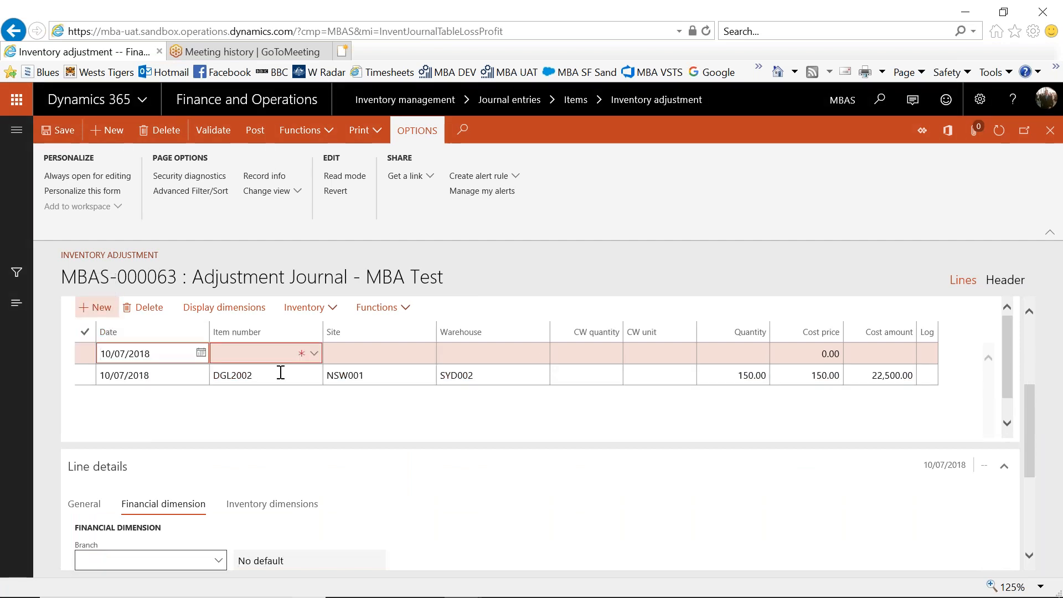
left_click(320, 360)
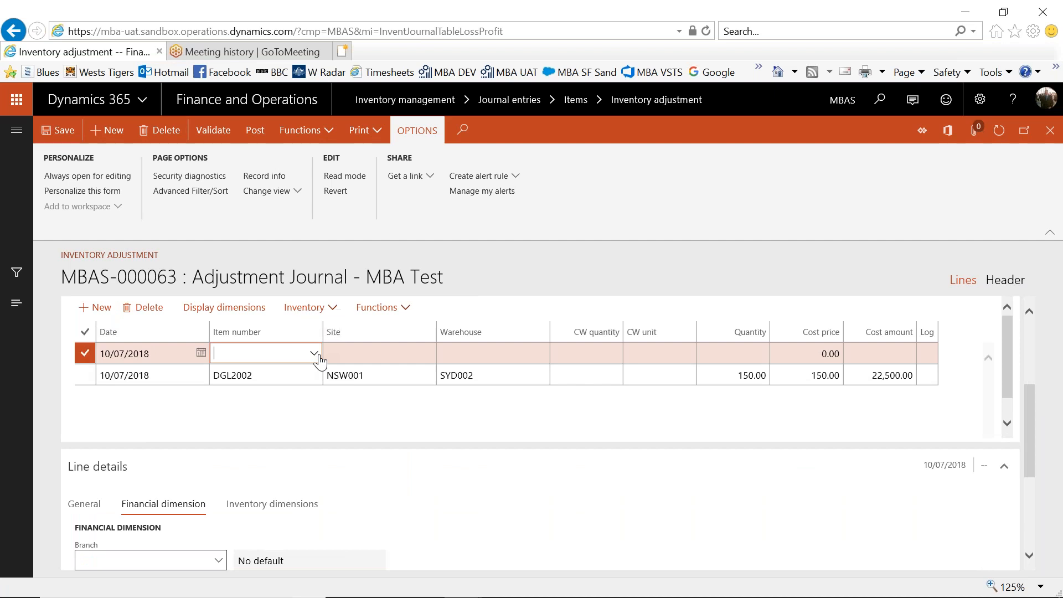
left_click(314, 354)
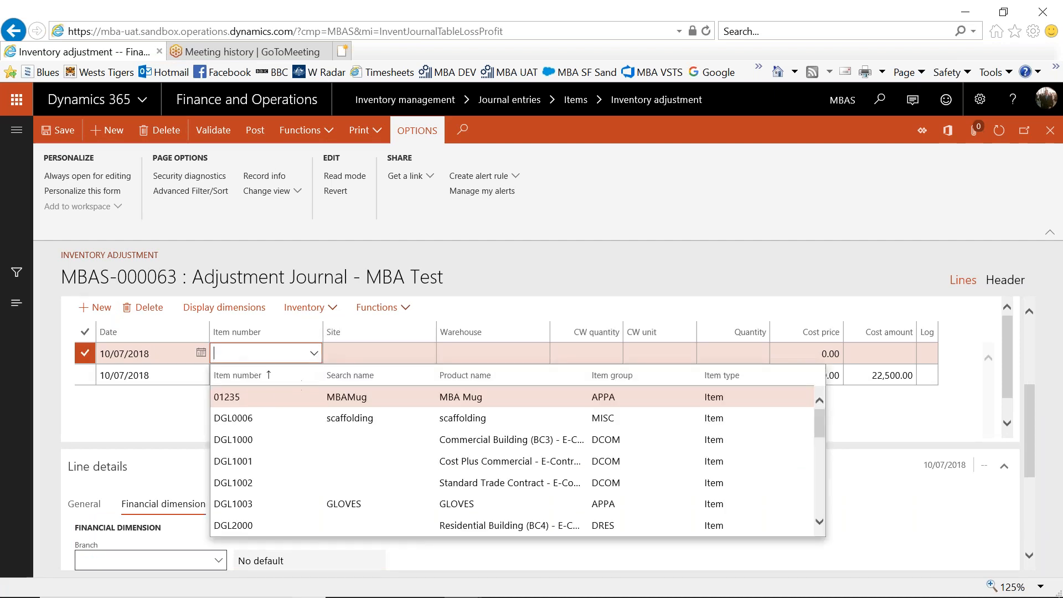
left_click(253, 441)
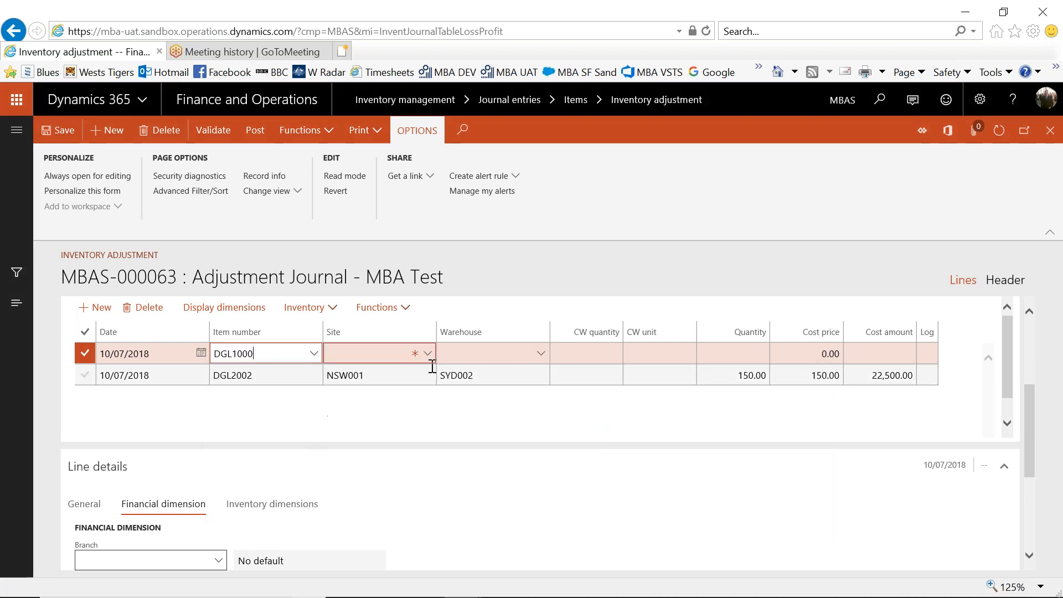
left_click(541, 353)
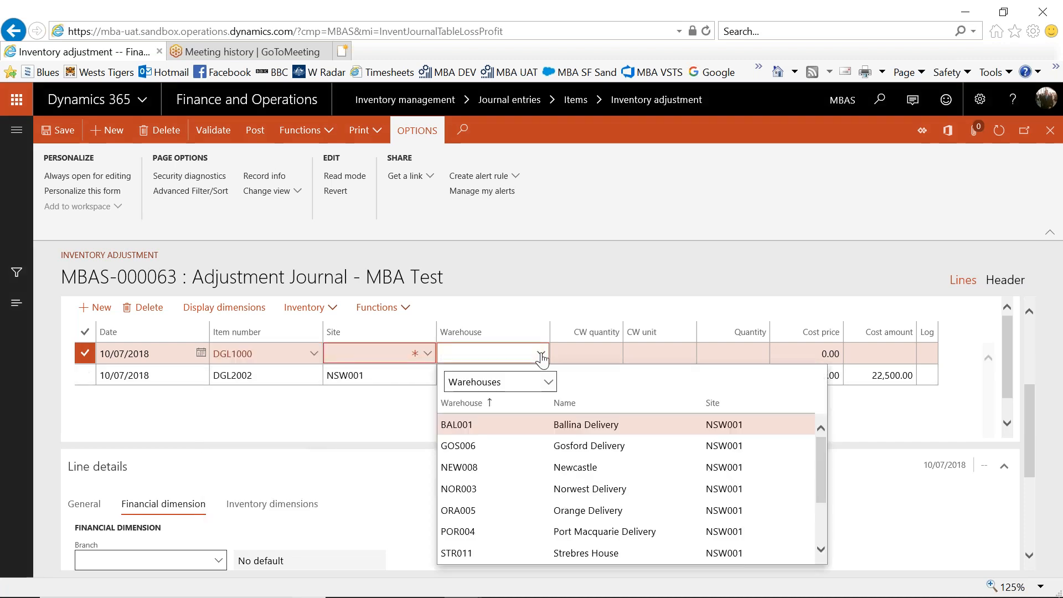
left_click(485, 510)
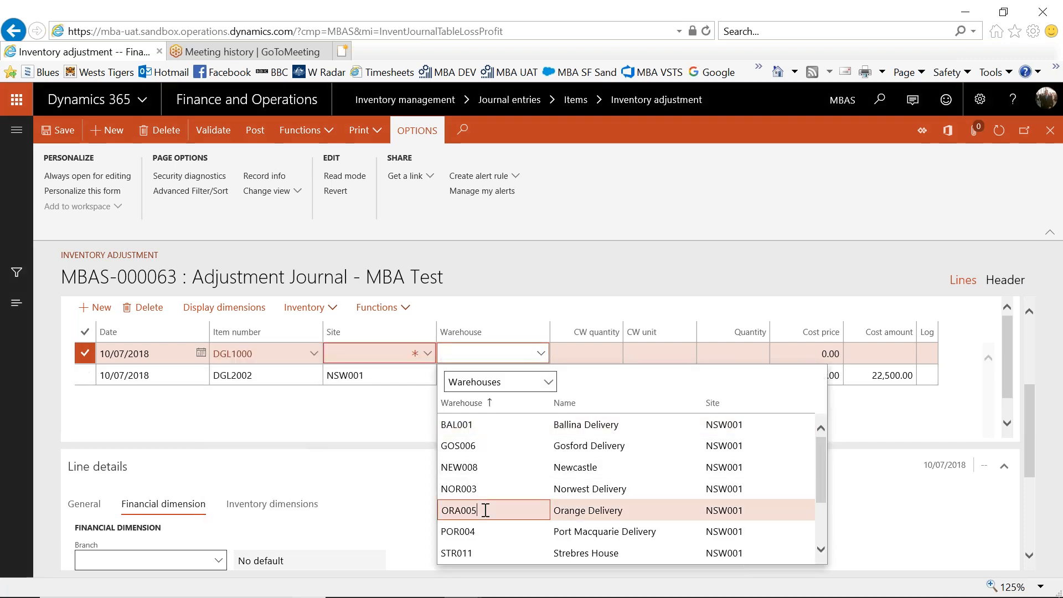
Set the DGL1000 line's quantity to 50 and its cost price to 100, and save the journal.
left_click(758, 353)
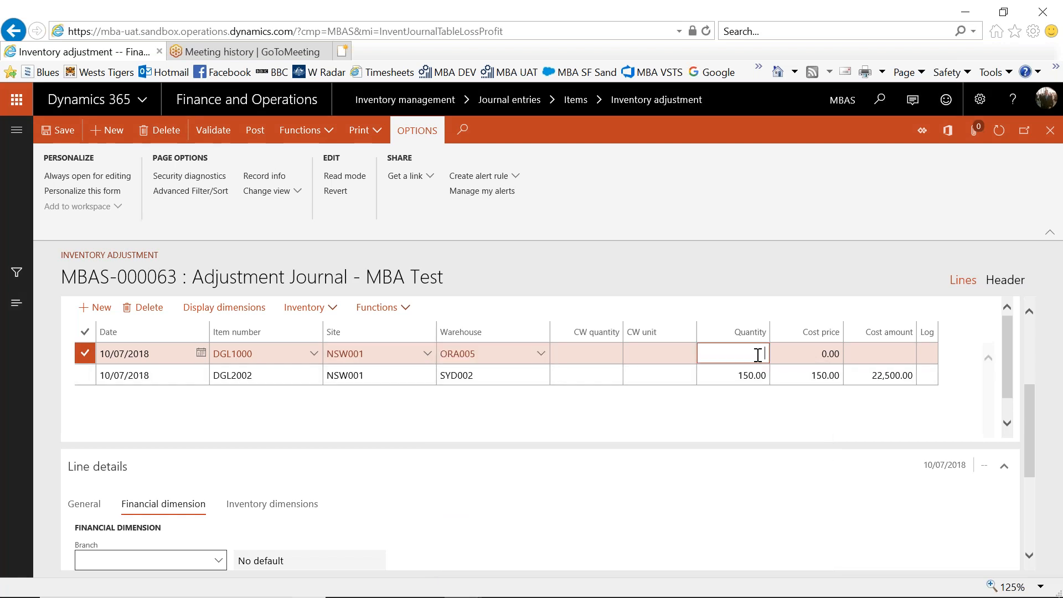
type("0")
left_click(789, 464)
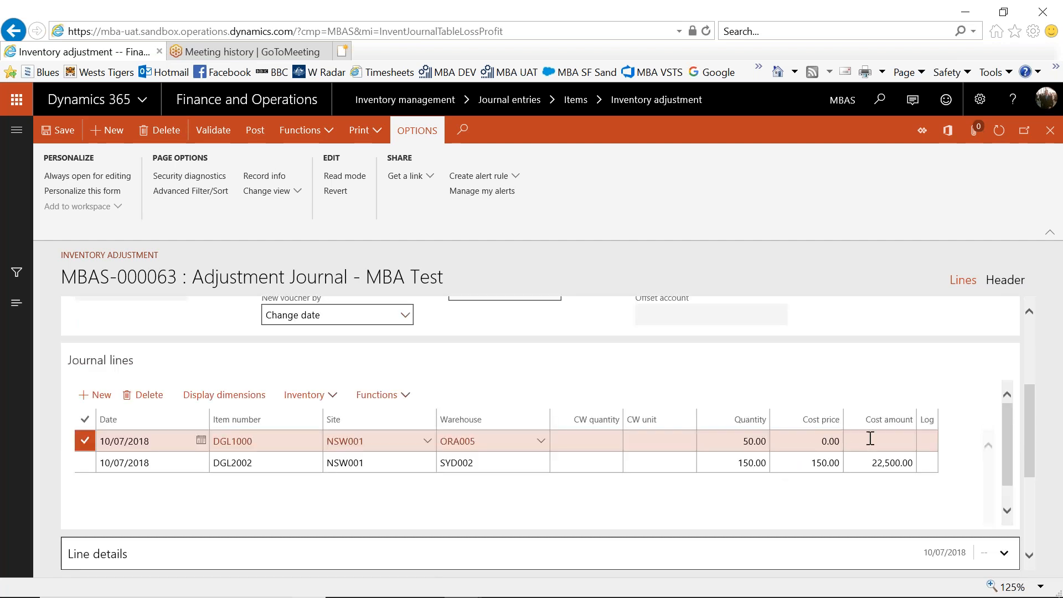
left_click(822, 439)
double_click(822, 440)
type("1")
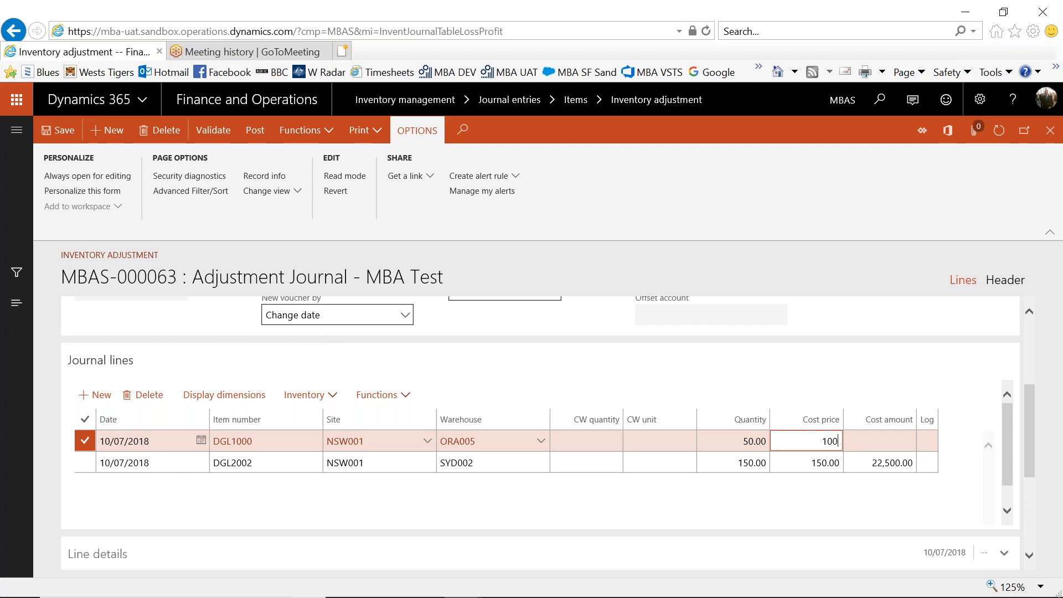
left_click(58, 132)
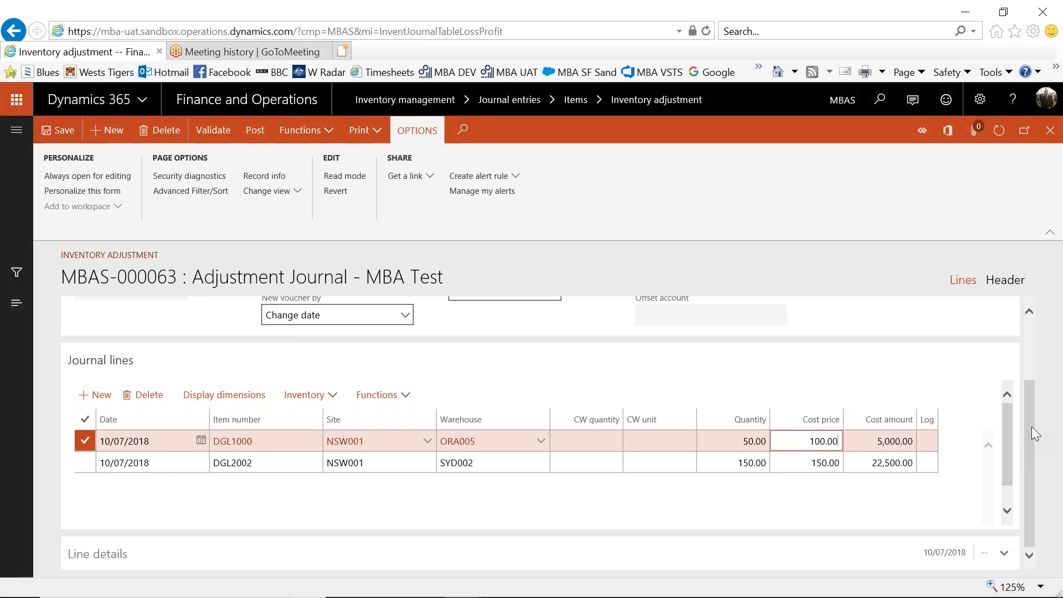
Set the Branch financial dimension of the DGL1000 journal line to ORAN (Orange).
left_click_drag(1011, 467, 1011, 477)
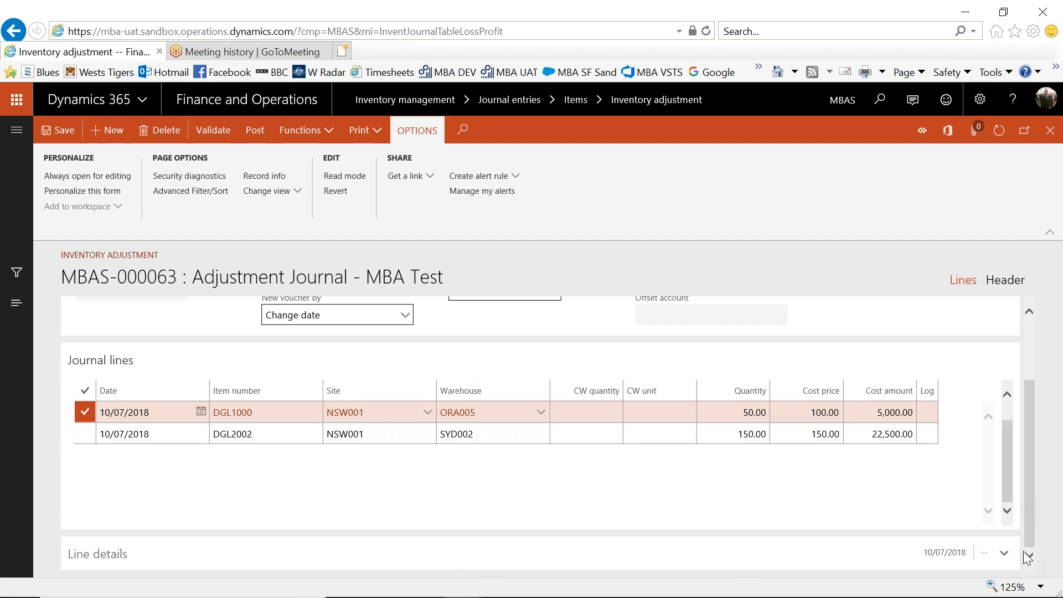
left_click(406, 554)
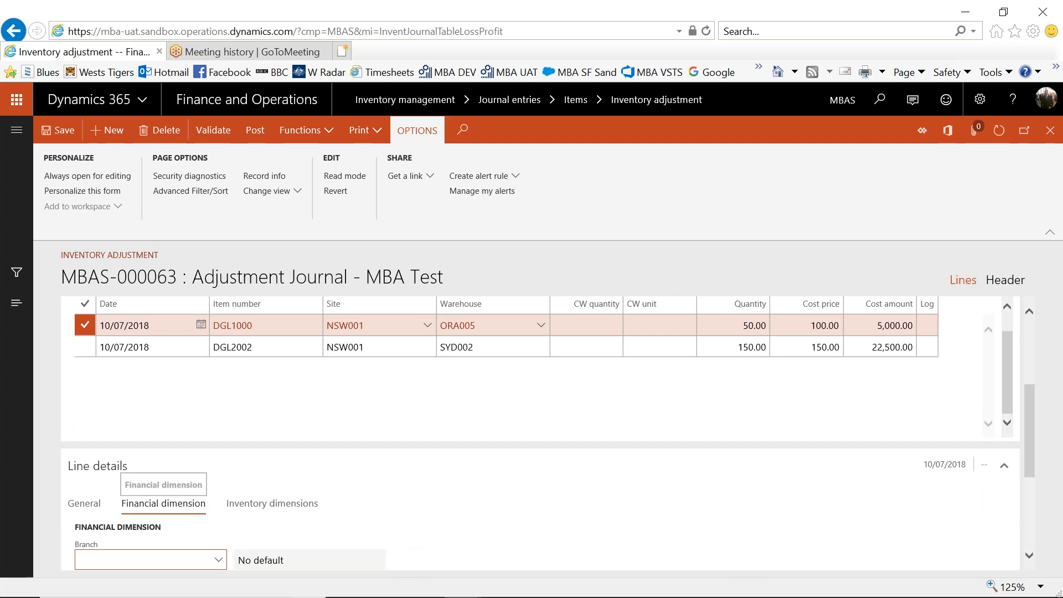
left_click_drag(1027, 445, 1027, 473)
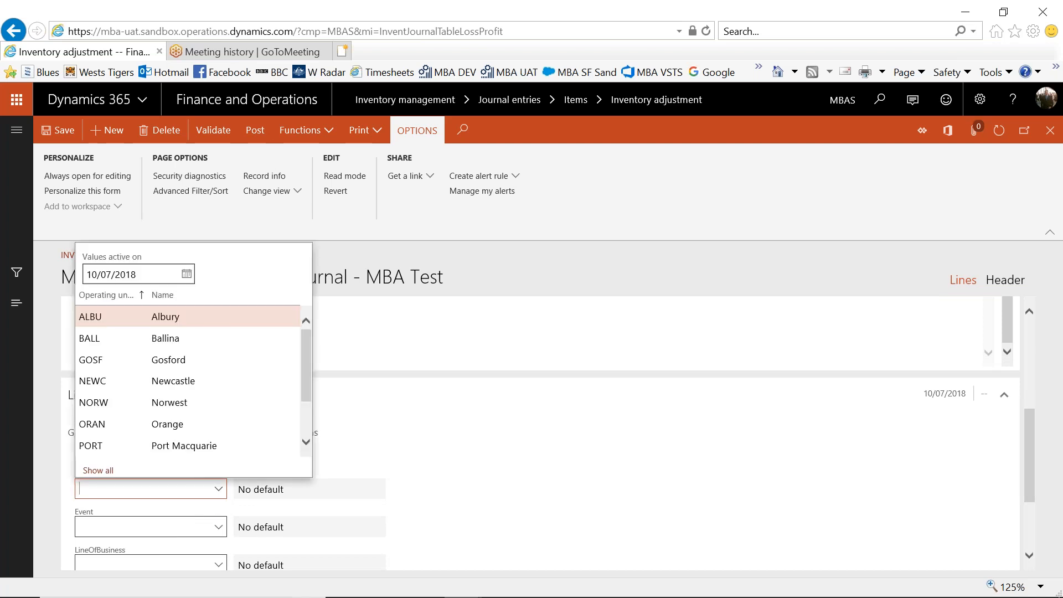
left_click(160, 424)
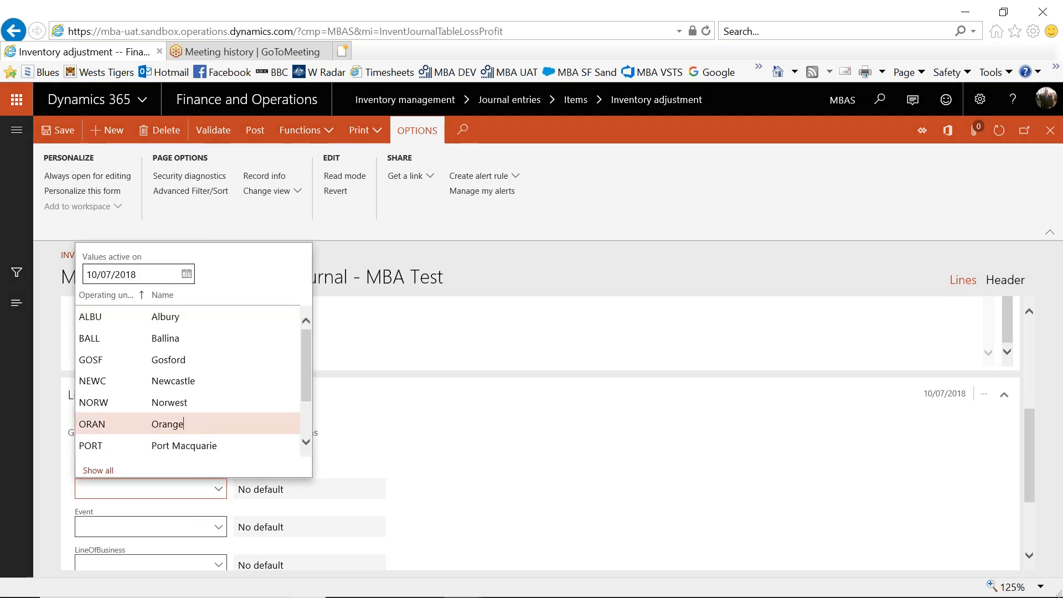
Save the completed two-line adjustment journal and post it with error transfer left off.
left_click(65, 132)
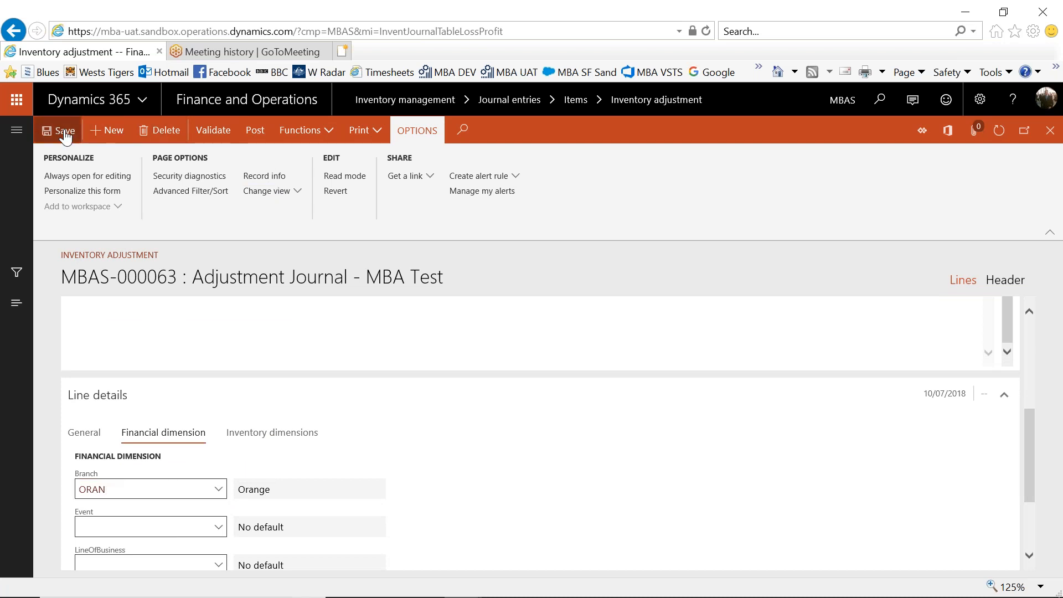
left_click(254, 135)
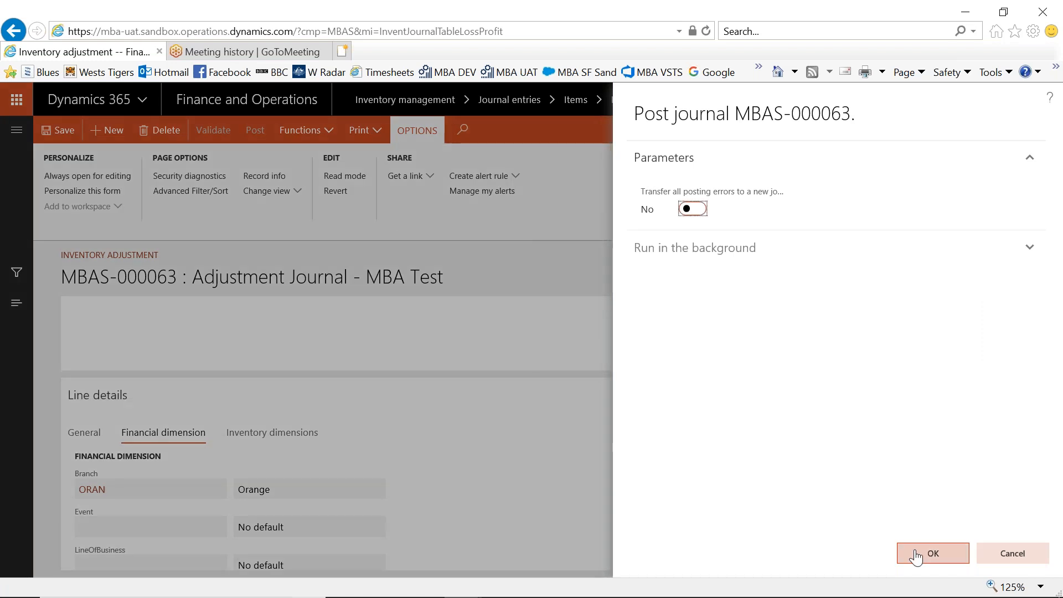
left_click(917, 554)
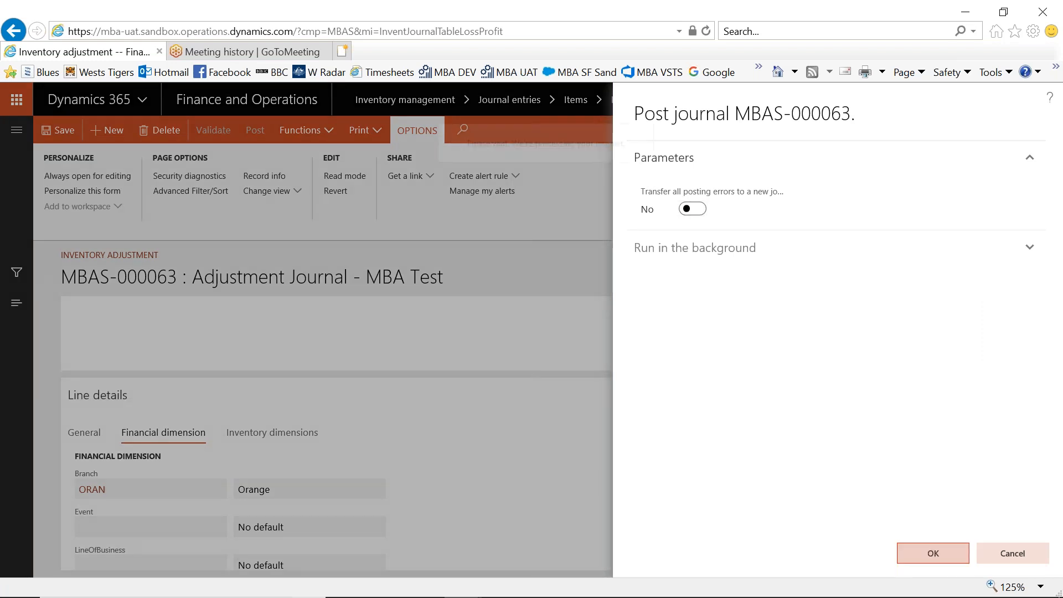